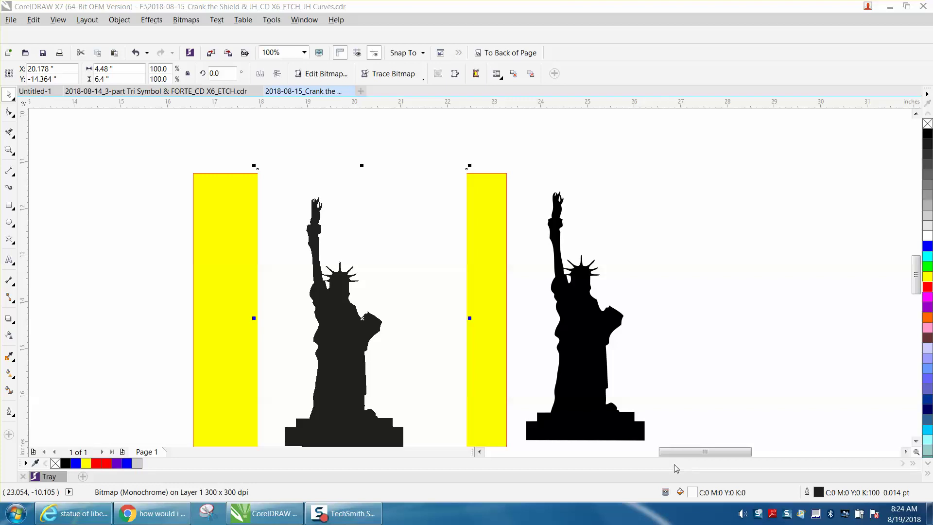
# Step: Deselect, zoom out to 50% to see both statues and panels, then switch to Bing Images
pyautogui.click(655, 351)
pyautogui.scroll(-1, 655, 351)
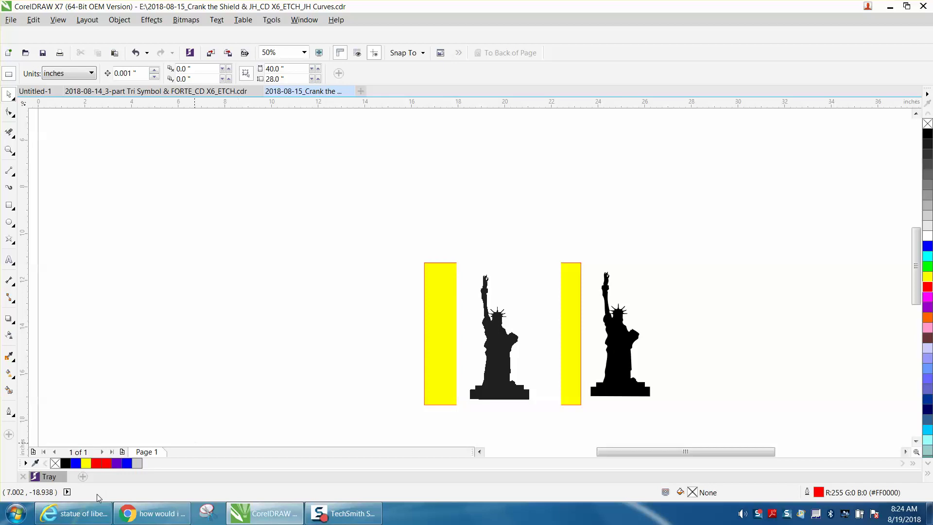
pyautogui.click(74, 513)
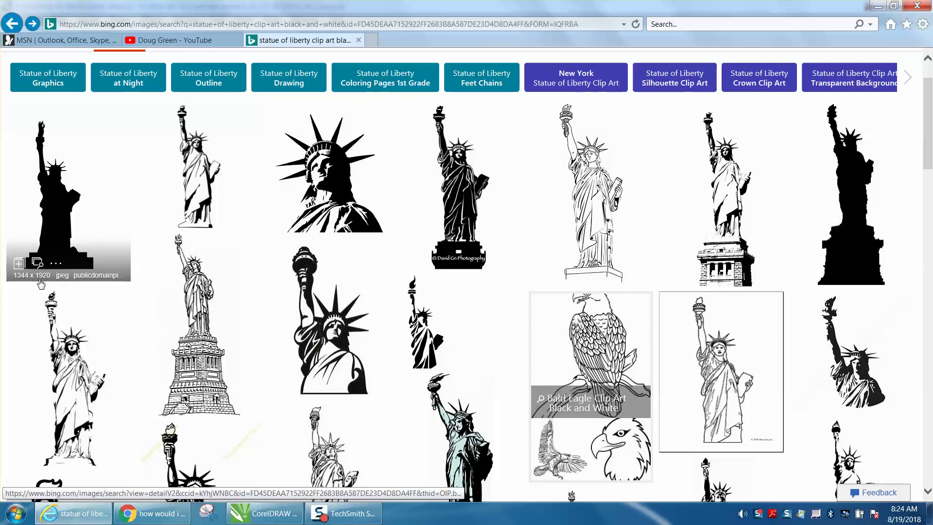
# Step: Open the first black Statue of Liberty silhouette result and copy the enlarged image
pyautogui.click(49, 238)
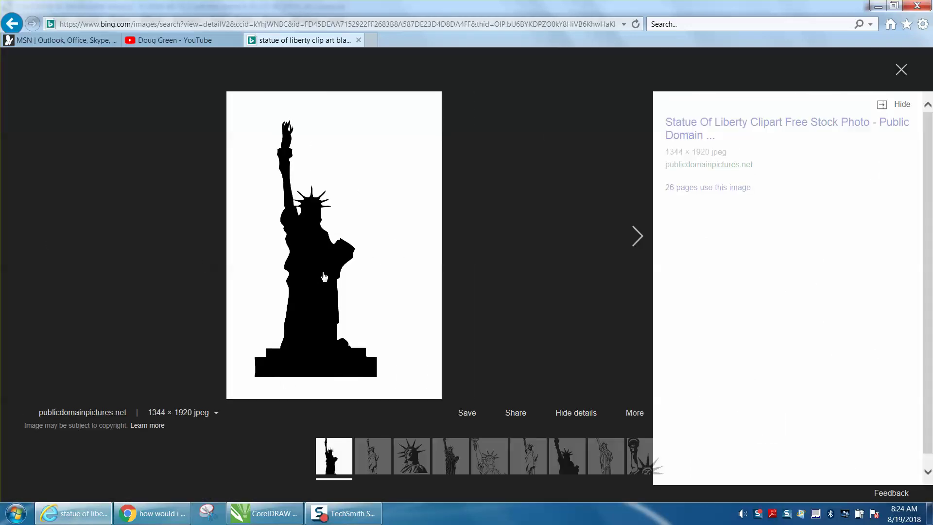
pyautogui.rightClick(316, 261)
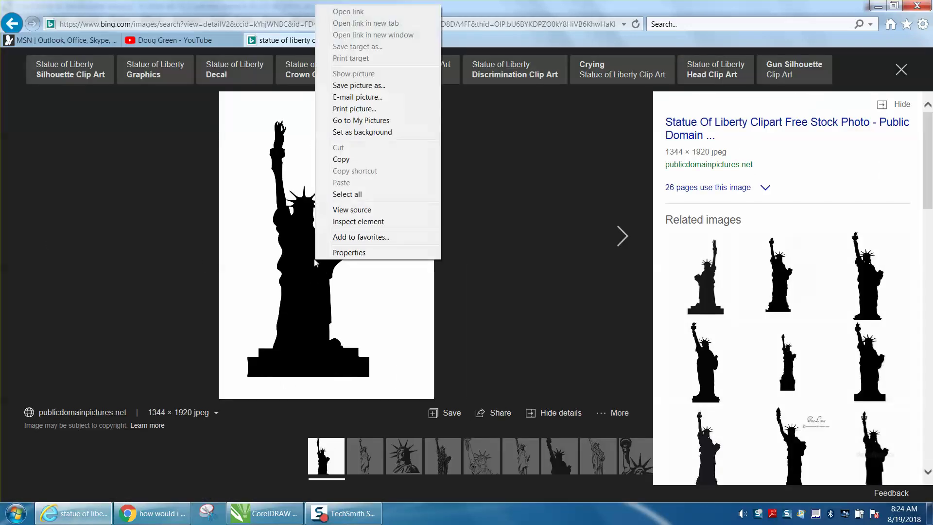
pyautogui.click(336, 160)
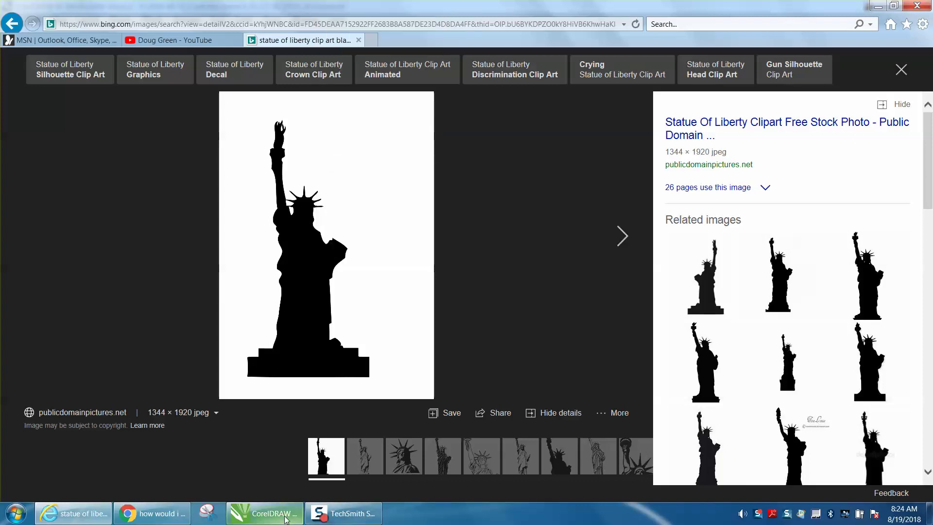
pyautogui.click(262, 513)
# Step: Paste the statue bitmap beside the yellow panel, delete it again, and zoom into the statues
pyautogui.rightClick(257, 249)
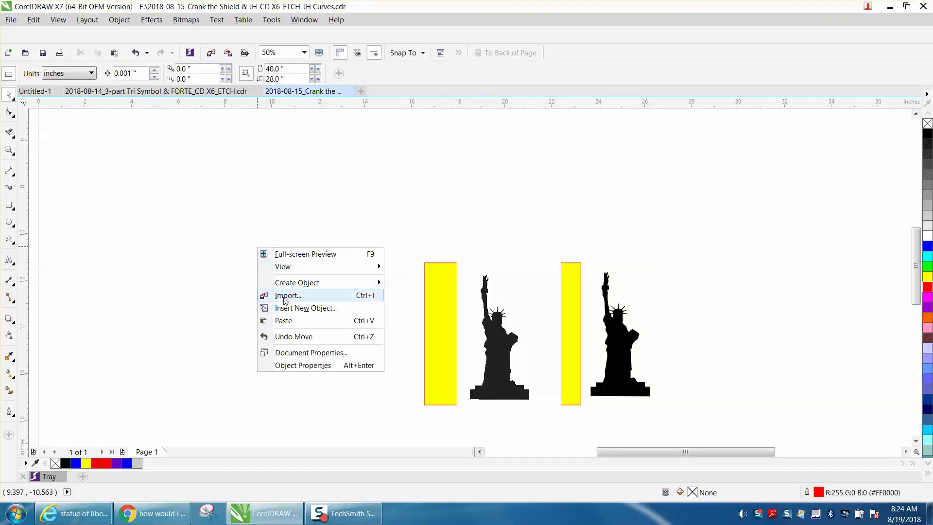
pyautogui.click(284, 321)
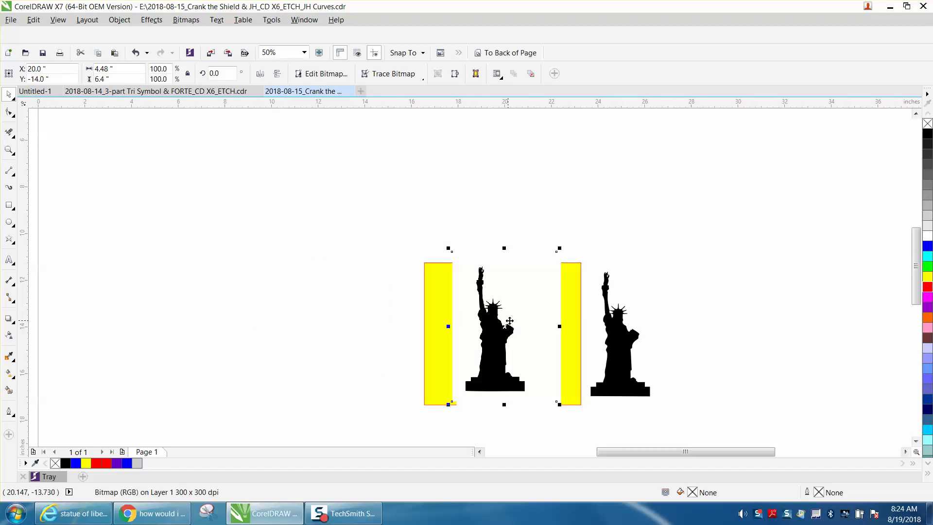
pyautogui.moveTo(505, 326); pyautogui.dragTo(359, 334)
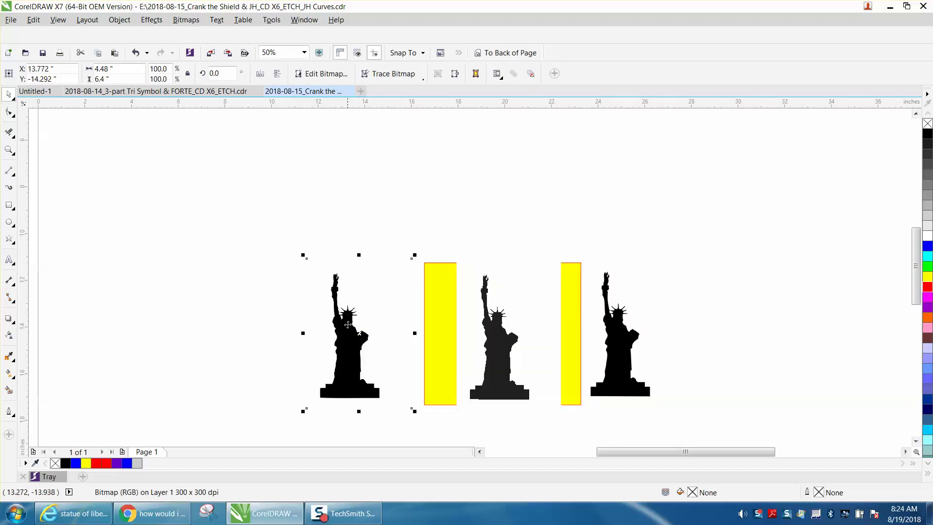
pyautogui.press('Delete')
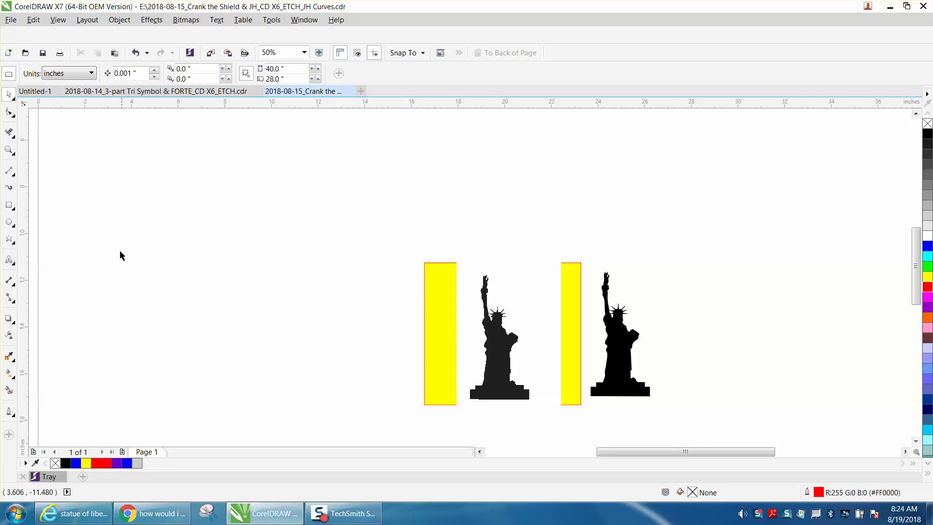
pyautogui.click(9, 149)
pyautogui.moveTo(408, 249); pyautogui.dragTo(610, 416)
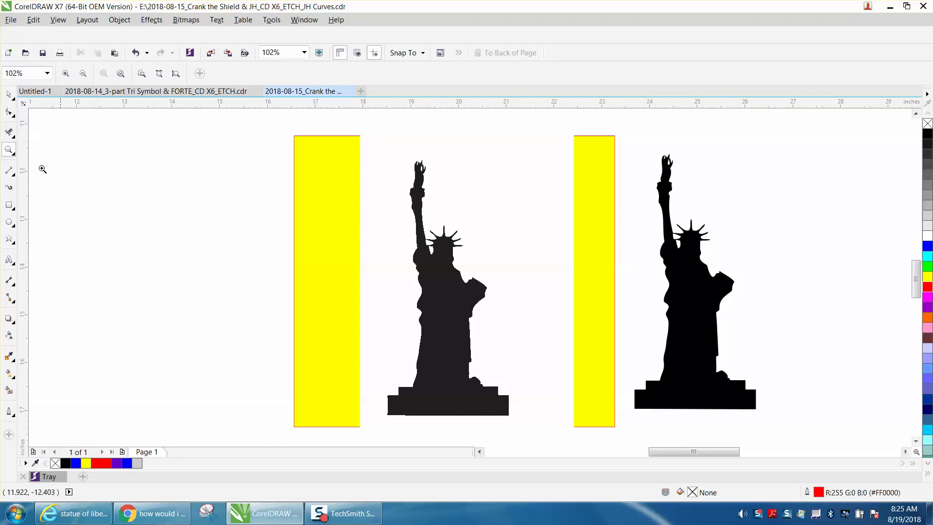
# Step: Convert the left statue image to a 300 dpi Black and White (1-bit) bitmap
pyautogui.click(9, 94)
pyautogui.click(436, 169)
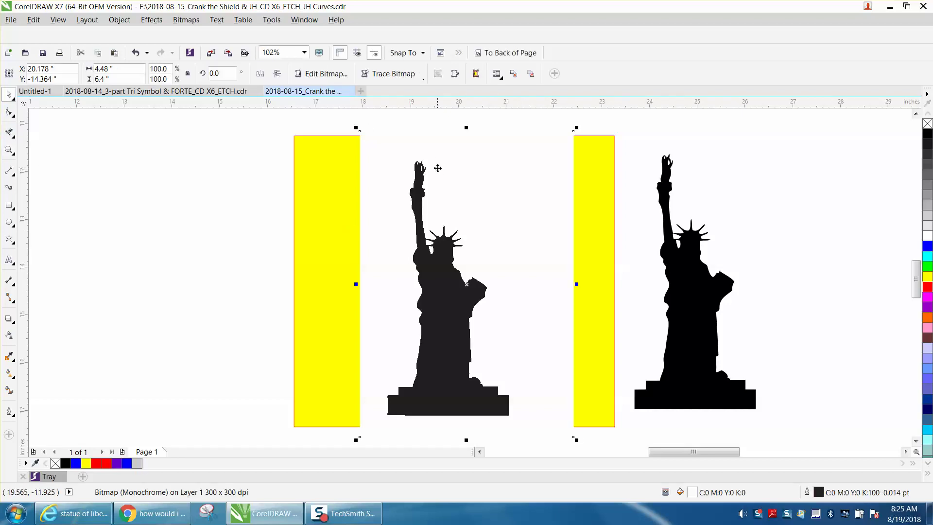
pyautogui.click(190, 22)
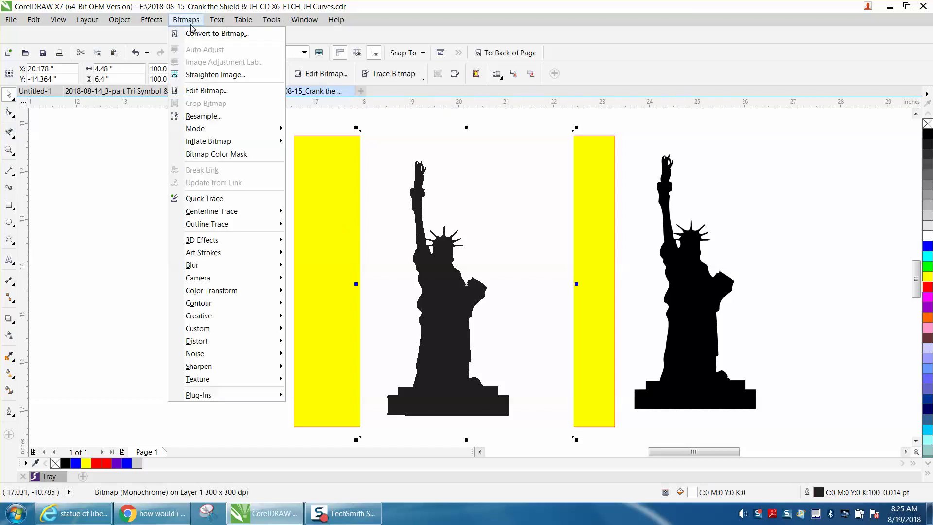
pyautogui.click(213, 115)
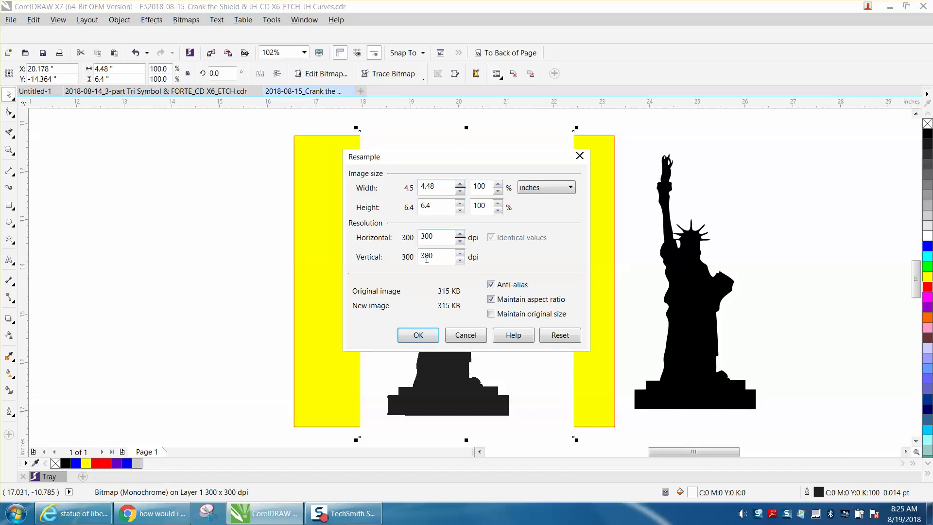
pyautogui.click(466, 335)
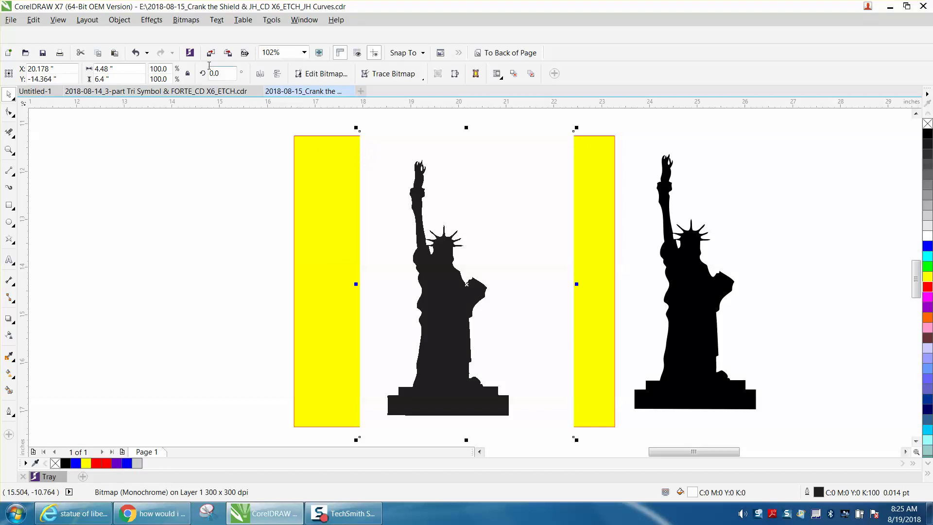
pyautogui.click(197, 22)
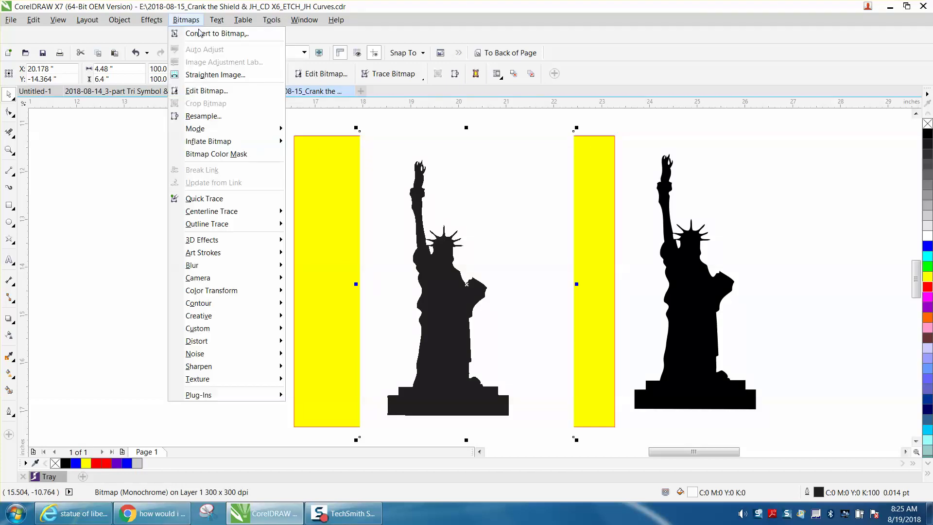
pyautogui.click(198, 32)
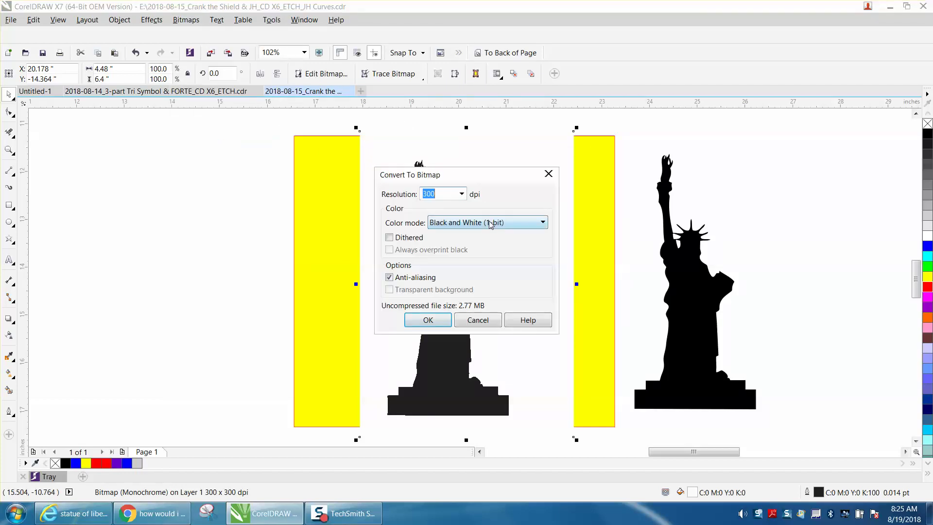
pyautogui.click(428, 320)
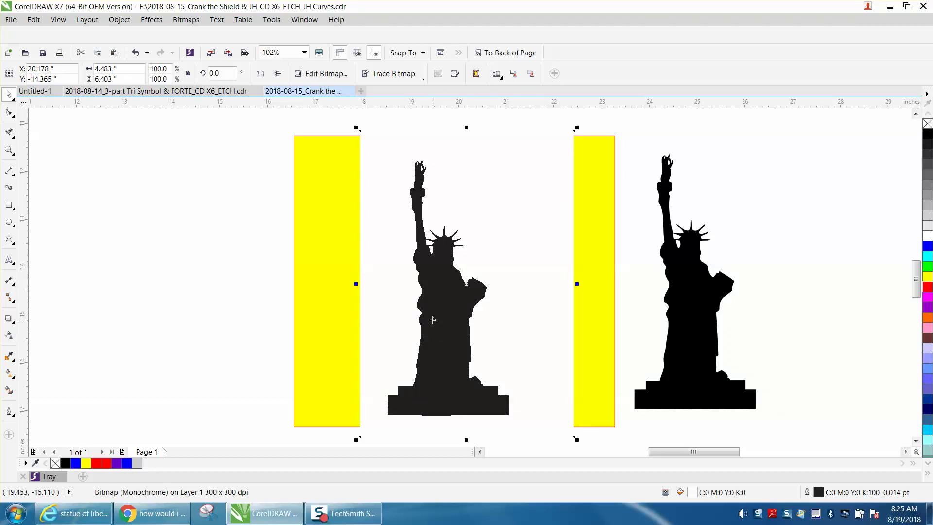
# Step: Trace the statue with PowerTRACE Outline Trace, Clipart preset, reducing the bitmap first
pyautogui.click(394, 74)
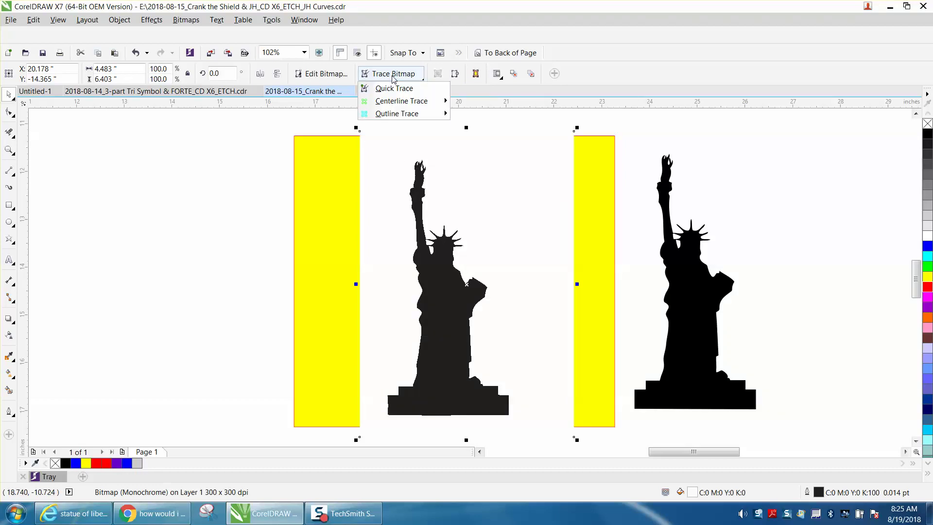
pyautogui.moveTo(397, 118)
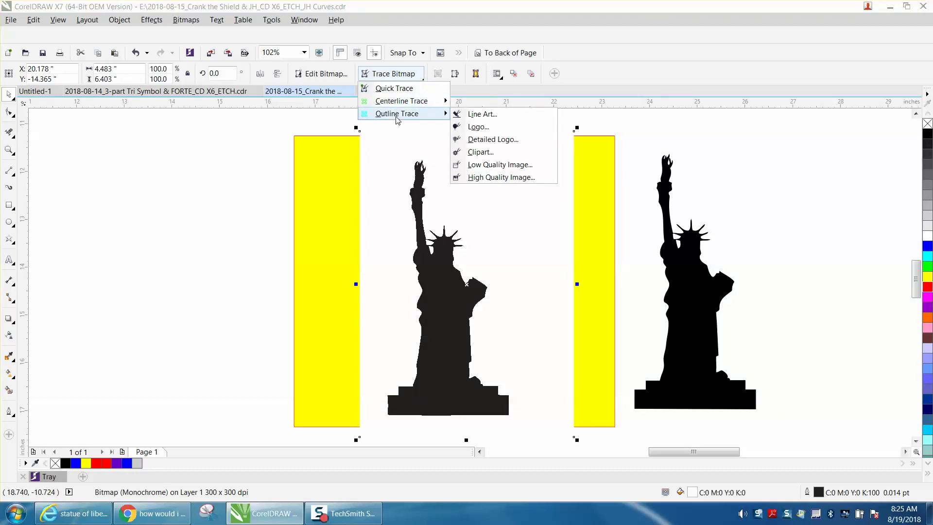
pyautogui.click(475, 152)
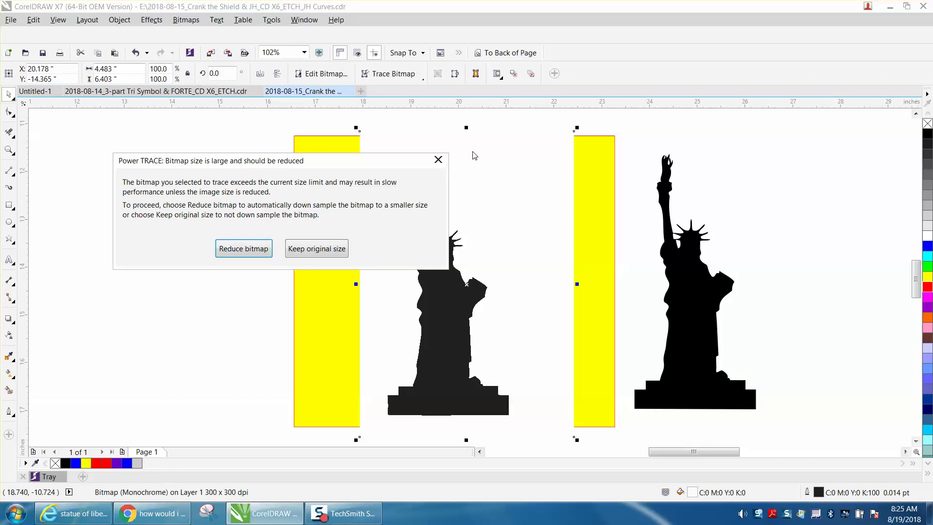
pyautogui.click(246, 248)
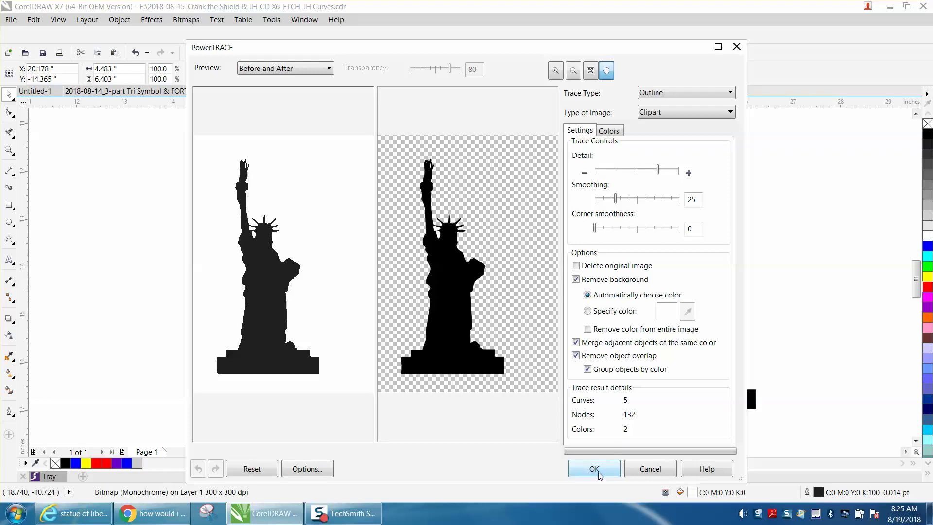
pyautogui.click(594, 469)
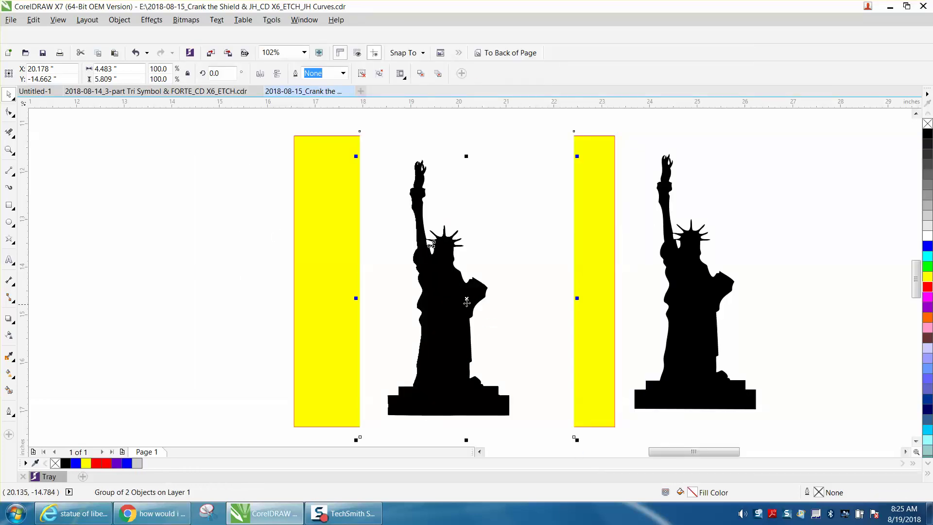
# Step: Delete the original statue bitmap and move the traced silhouette onto the yellow panel
pyautogui.moveTo(454, 302)
pyautogui.mouseDown()
pyautogui.moveTo(244, 308)
pyautogui.moveTo(342, 297)
pyautogui.moveTo(253, 305)
pyautogui.mouseUp()
pyautogui.moveTo(377, 302)
pyautogui.mouseDown()
pyautogui.moveTo(450, 296)
pyautogui.moveTo(427, 282)
pyautogui.mouseUp()
pyautogui.press('Delete')
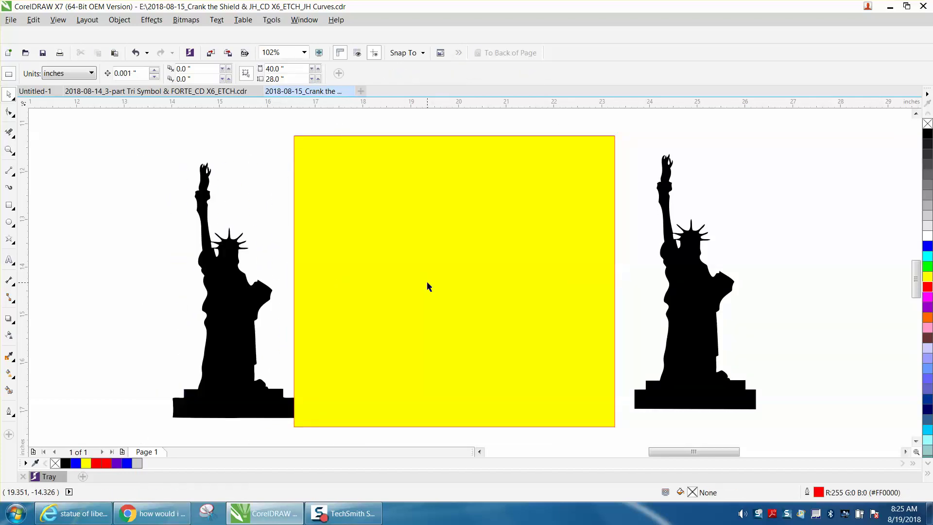
pyautogui.moveTo(217, 283); pyautogui.dragTo(473, 280)
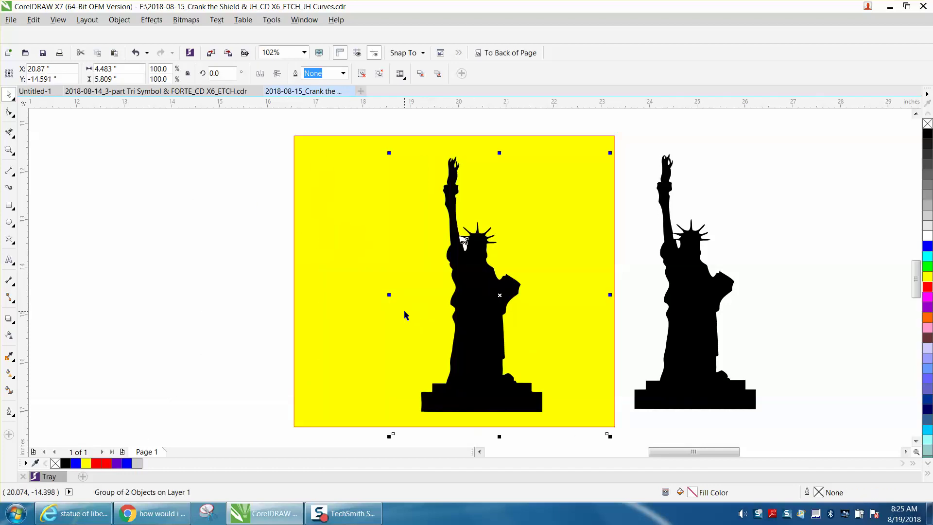
pyautogui.click(265, 262)
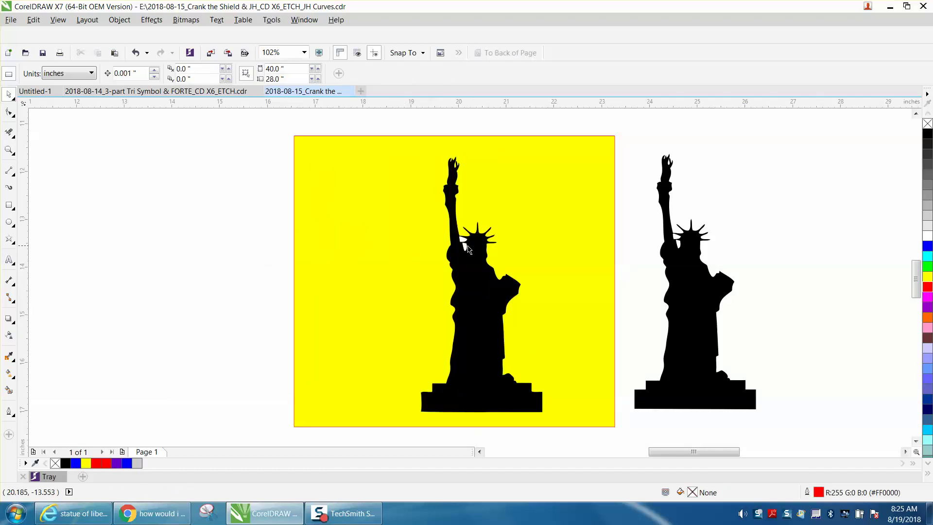
# Step: Zoom in on the statue's head and crown, then zoom back out
pyautogui.click(9, 150)
pyautogui.moveTo(432, 210); pyautogui.dragTo(523, 283)
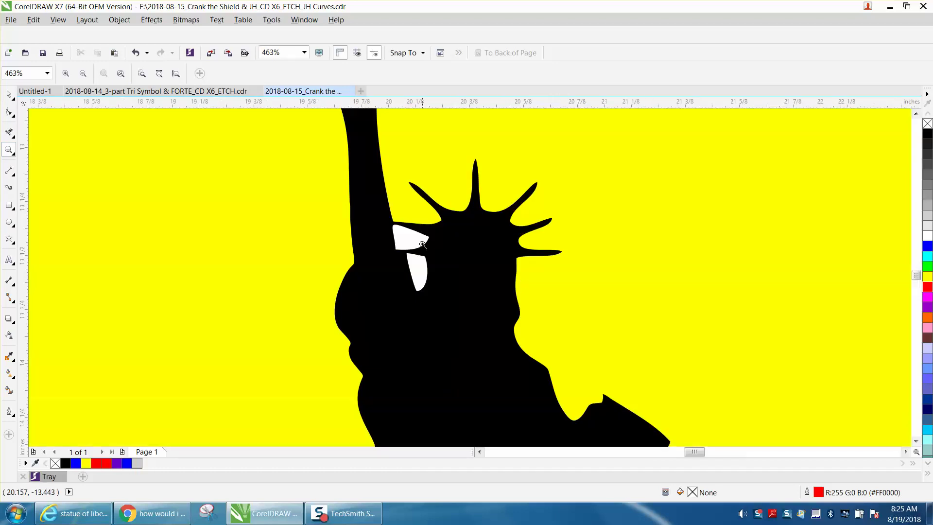
pyautogui.scroll(-4, 423, 253)
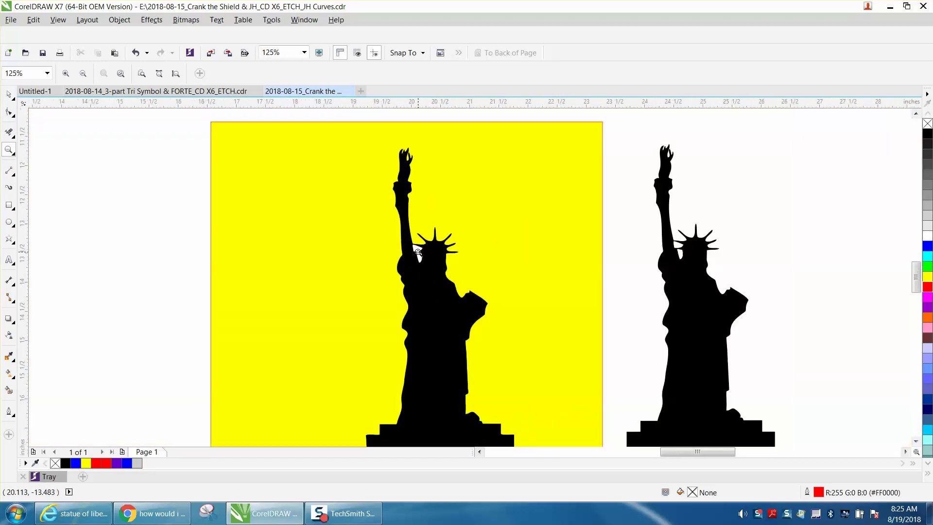
# Step: Ungroup the traced statue and delete the small stray white shape
pyautogui.click(10, 96)
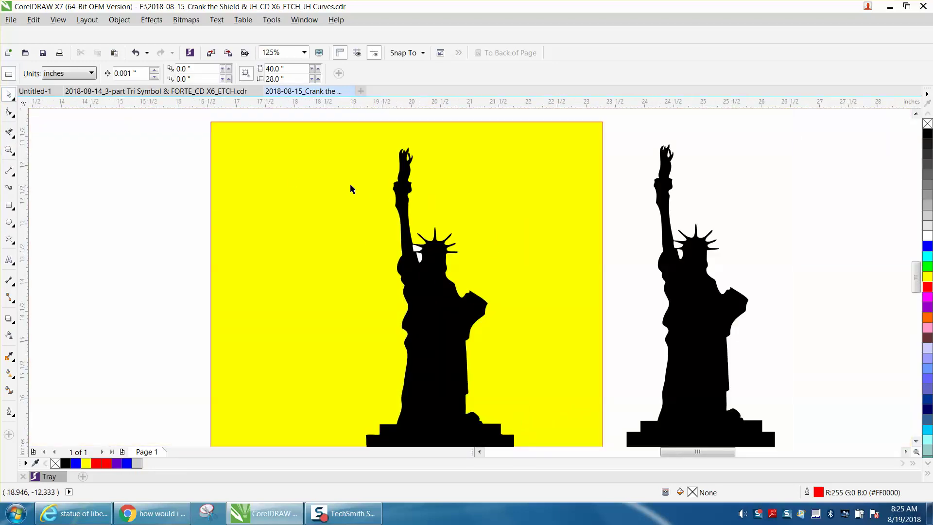
pyautogui.click(388, 190)
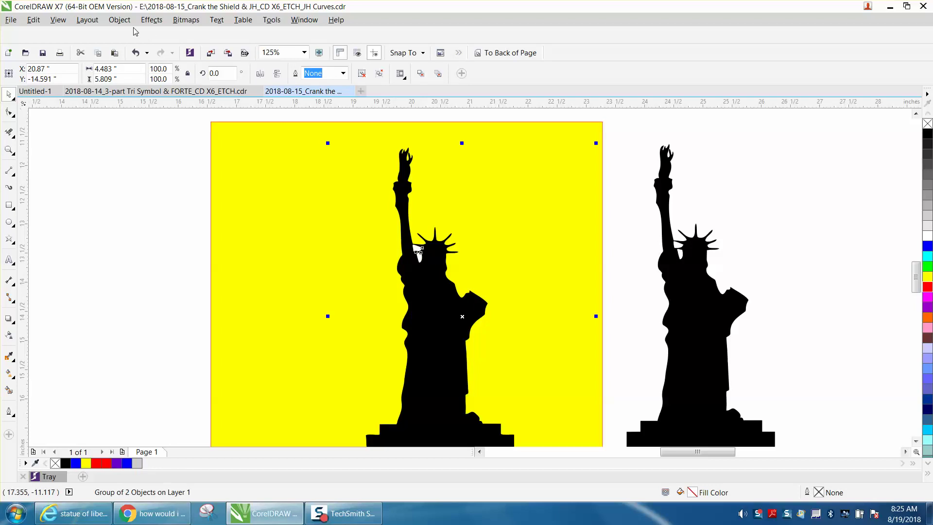
pyautogui.click(120, 20)
pyautogui.moveTo(150, 190)
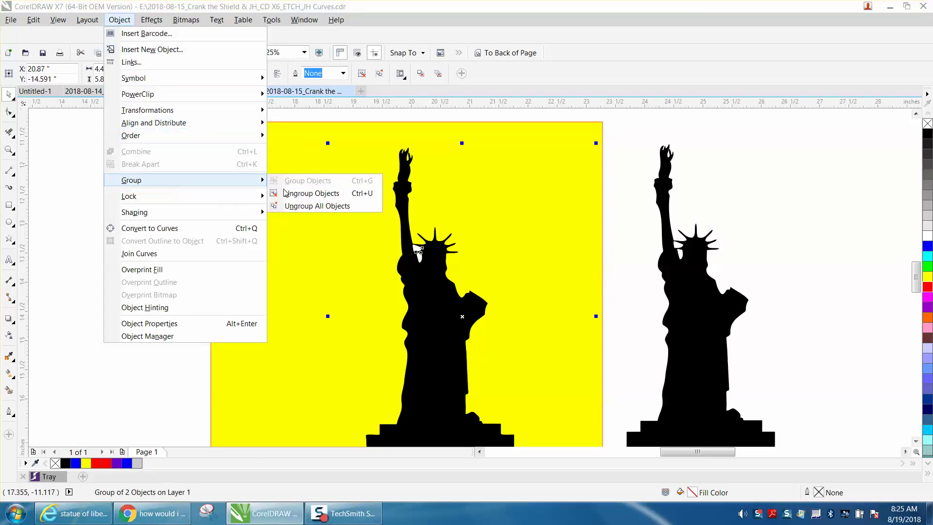
pyautogui.click(297, 190)
pyautogui.press('Escape')
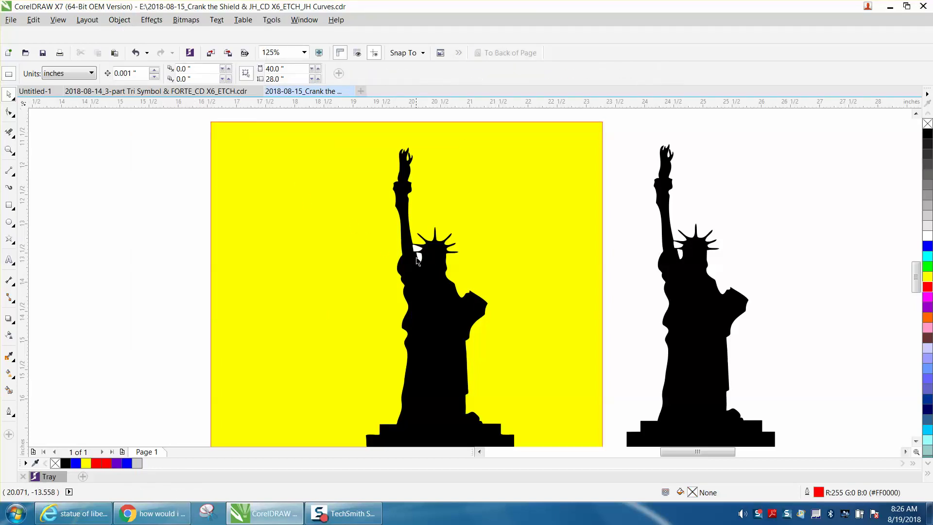
pyautogui.moveTo(434, 278); pyautogui.dragTo(318, 277)
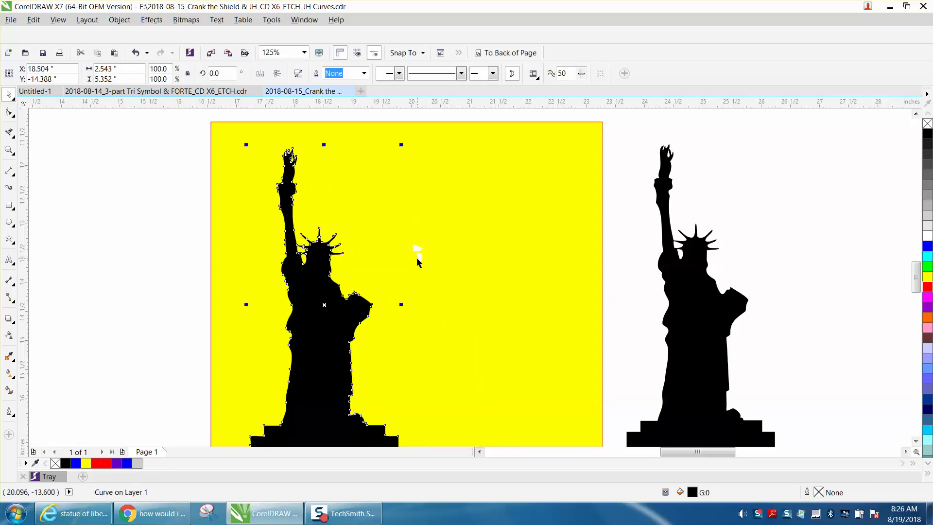
pyautogui.moveTo(381, 116); pyautogui.dragTo(451, 279)
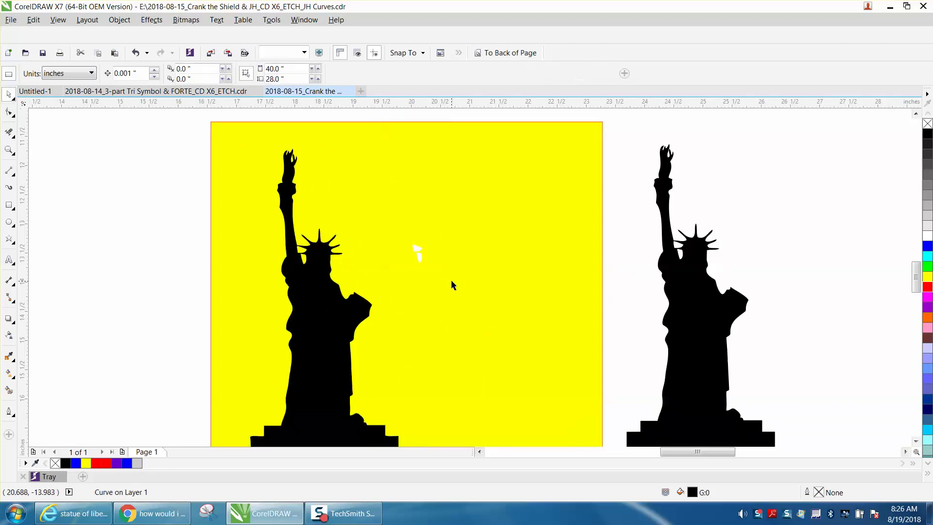
pyautogui.click(420, 252)
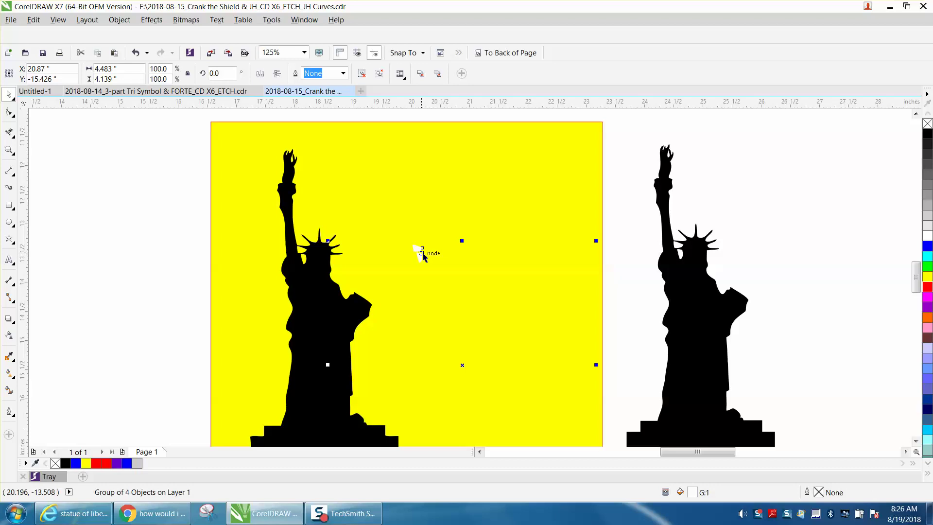
pyautogui.press('Delete')
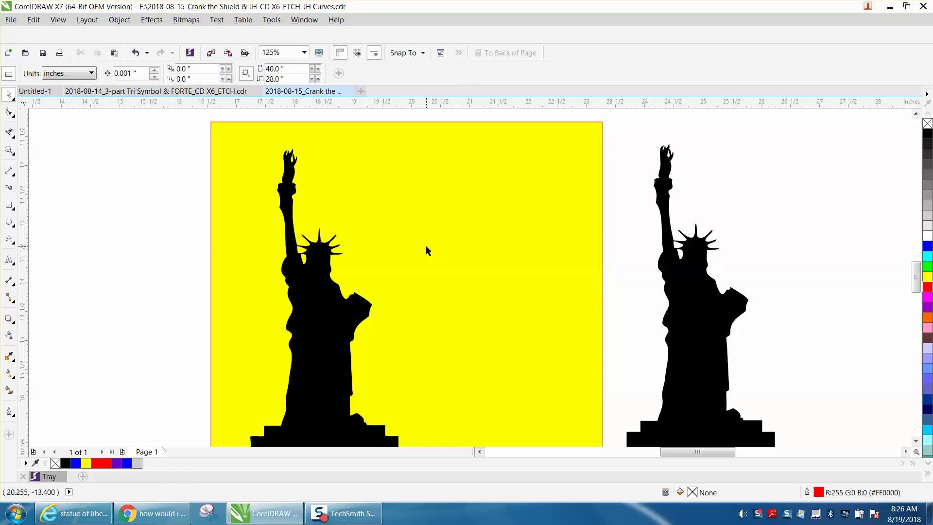
pyautogui.moveTo(335, 295); pyautogui.dragTo(436, 292)
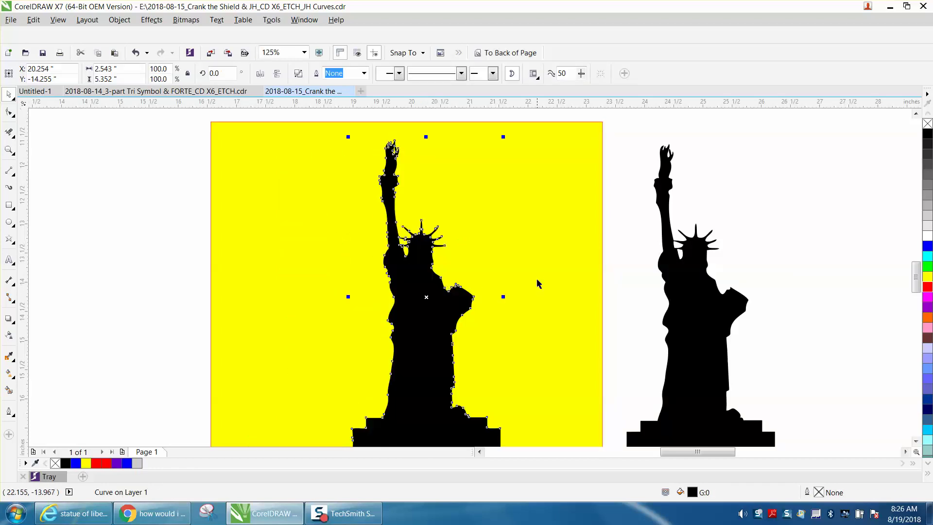
# Step: Remove the statue's black fill, give it a red outline, and zoom in on its base
pyautogui.click(633, 282)
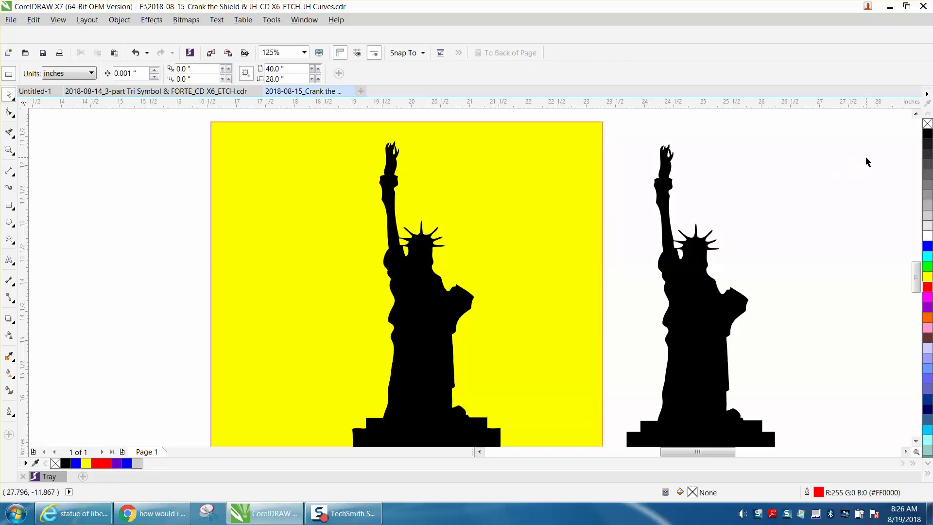
pyautogui.click(433, 314)
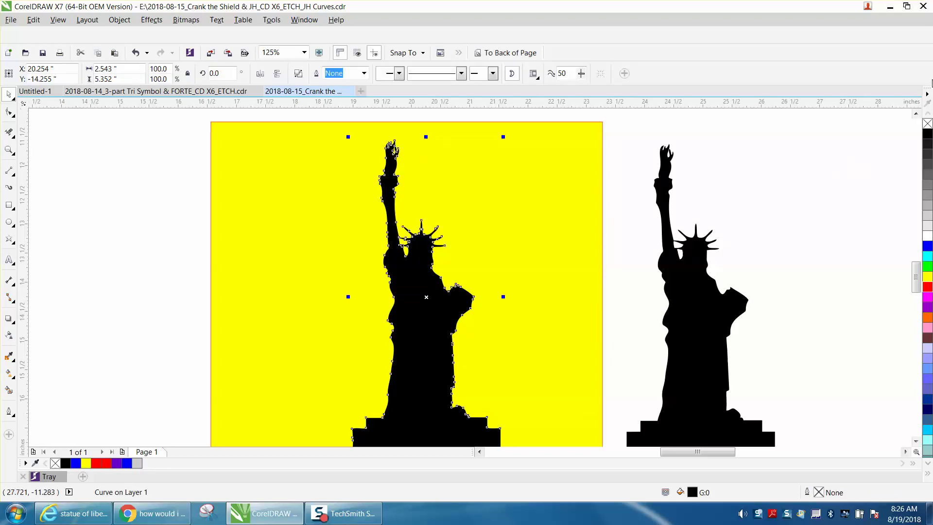
pyautogui.click(927, 123)
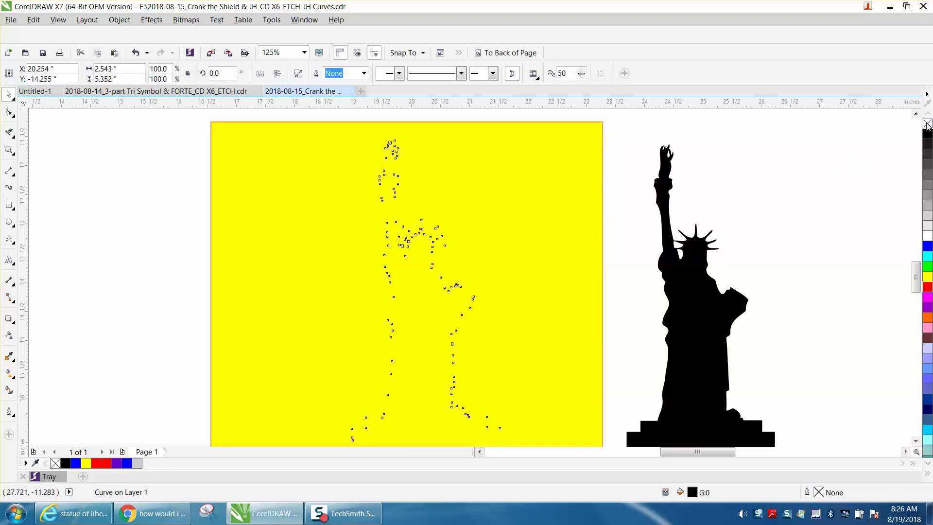
pyautogui.rightClick(929, 288)
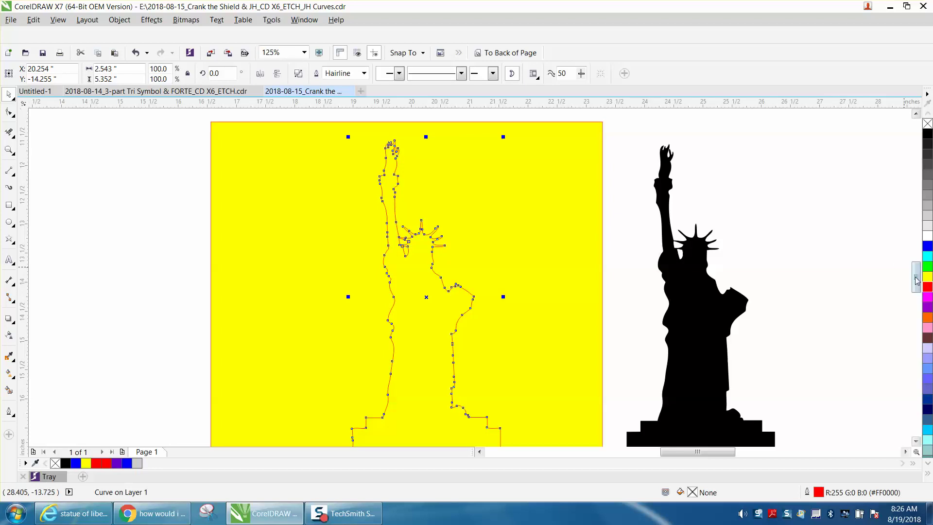
pyautogui.moveTo(916, 277); pyautogui.dragTo(915, 290)
pyautogui.click(9, 149)
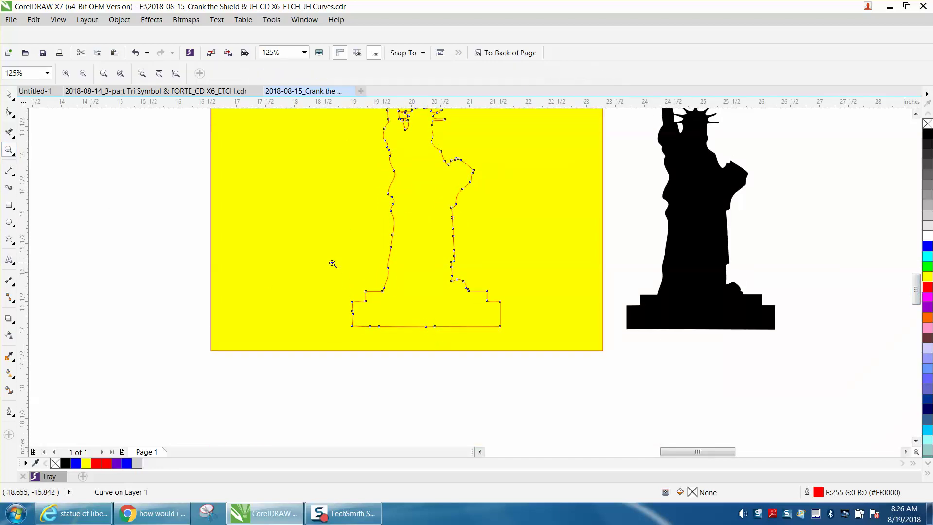
pyautogui.moveTo(310, 246); pyautogui.dragTo(599, 366)
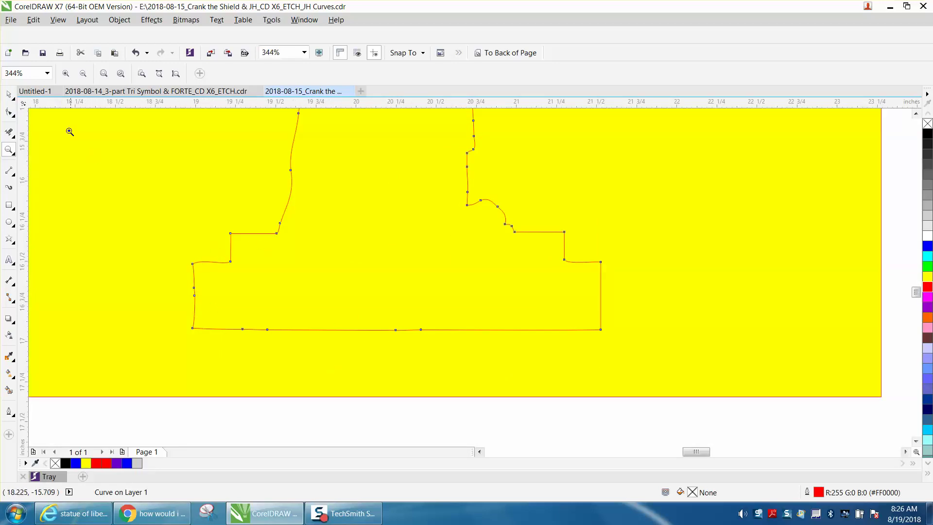
# Step: Delete the extra nodes on the base's left edge and make its bottom edge a straight line
pyautogui.click(9, 112)
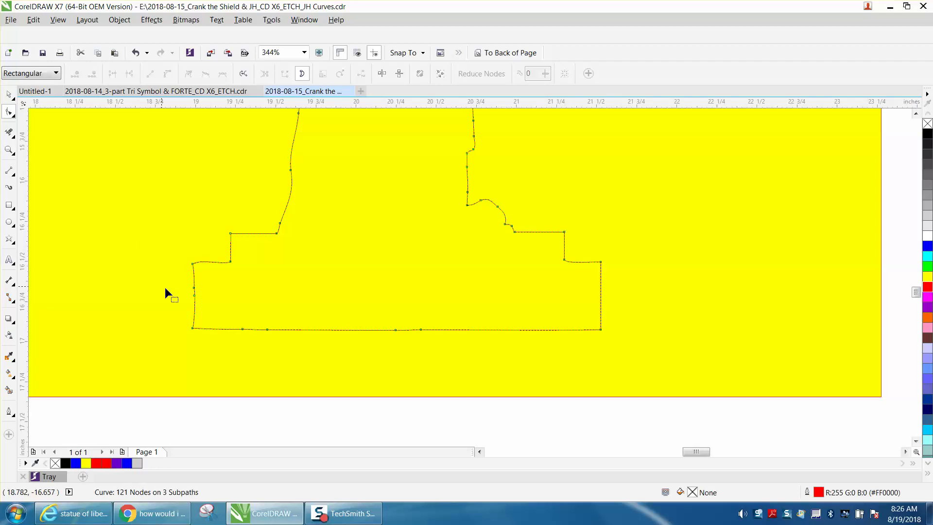
pyautogui.moveTo(179, 284); pyautogui.dragTo(445, 352)
pyautogui.press('Delete')
pyautogui.press('Delete')
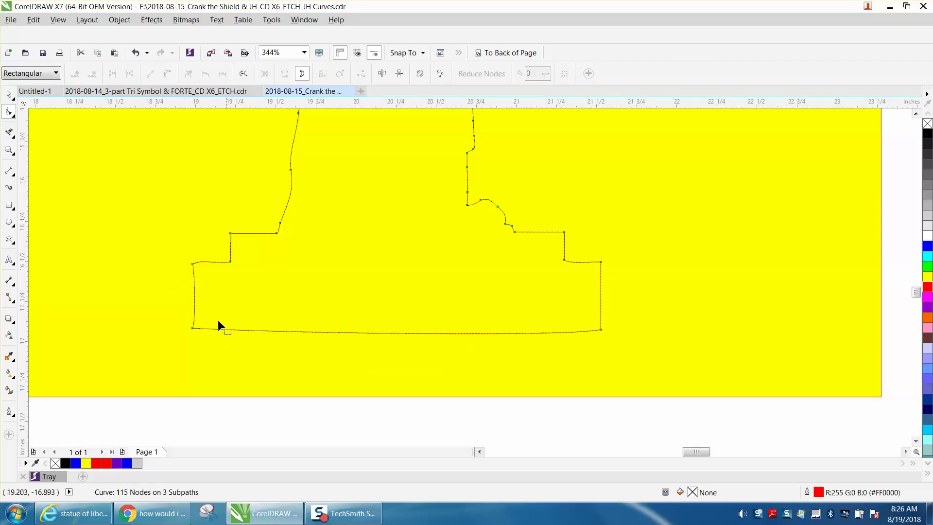
pyautogui.moveTo(177, 314); pyautogui.dragTo(602, 339)
pyautogui.rightClick(602, 330)
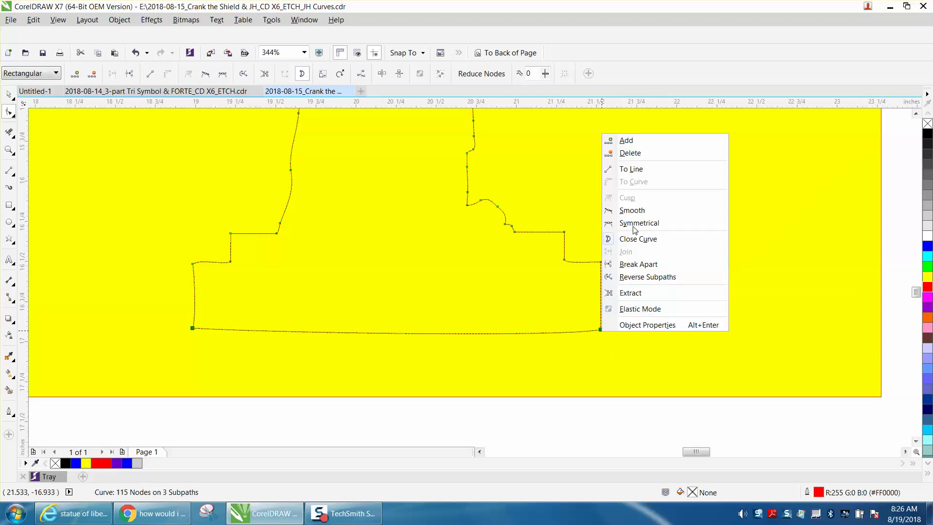
pyautogui.click(630, 169)
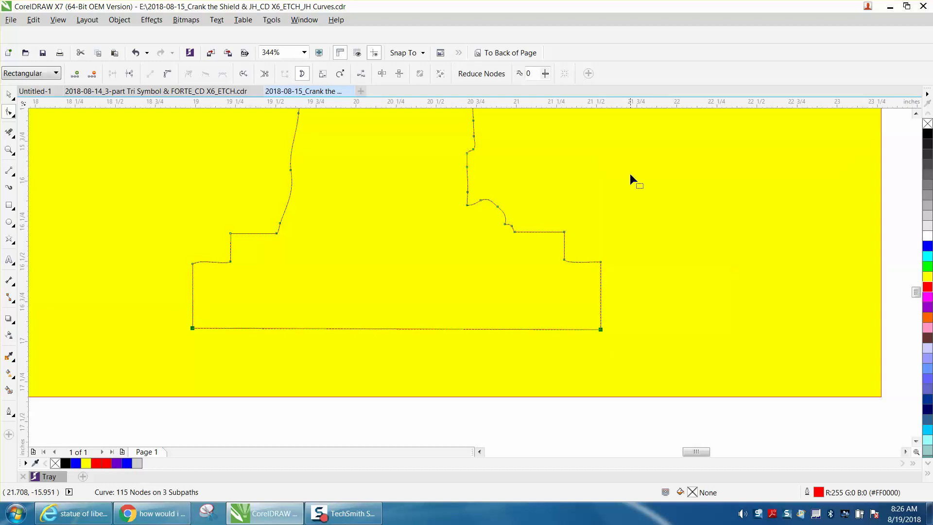
# Step: Convert the left and right step segments of the base to straight lines
pyautogui.moveTo(181, 237); pyautogui.dragTo(251, 278)
pyautogui.moveTo(202, 261); pyautogui.dragTo(249, 281)
pyautogui.rightClick(231, 263)
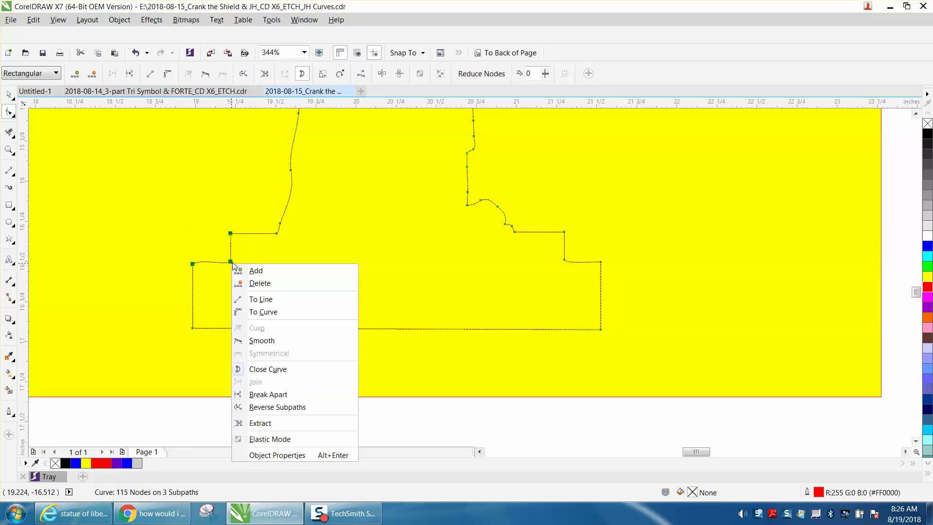
pyautogui.click(260, 301)
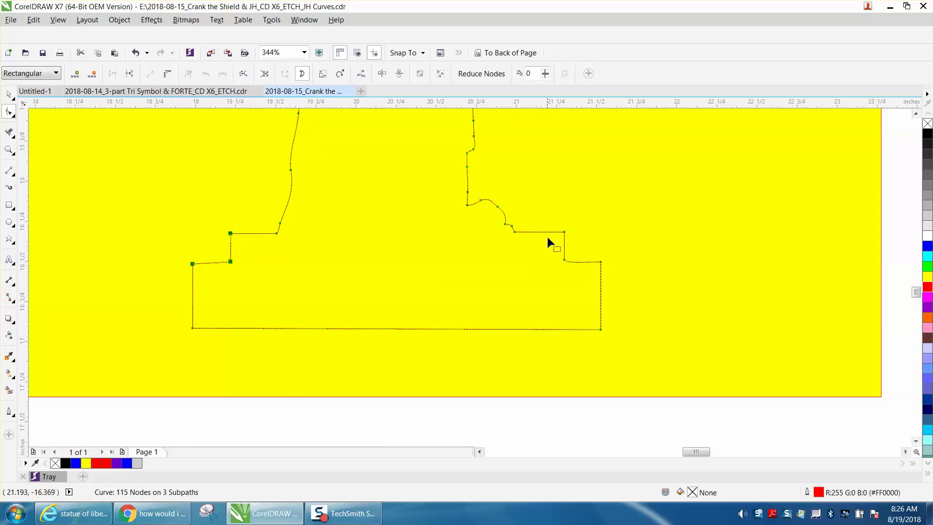
pyautogui.moveTo(551, 223); pyautogui.dragTo(602, 270)
pyautogui.rightClick(602, 264)
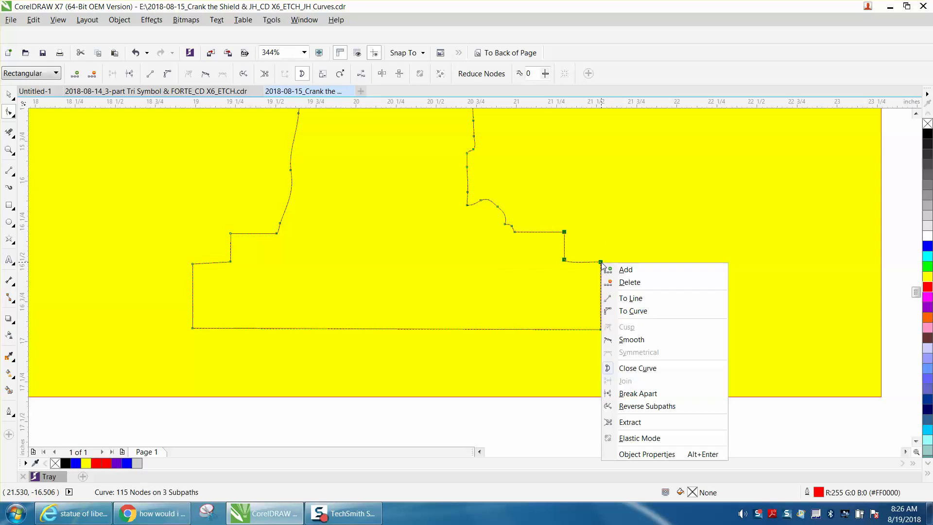
pyautogui.click(639, 301)
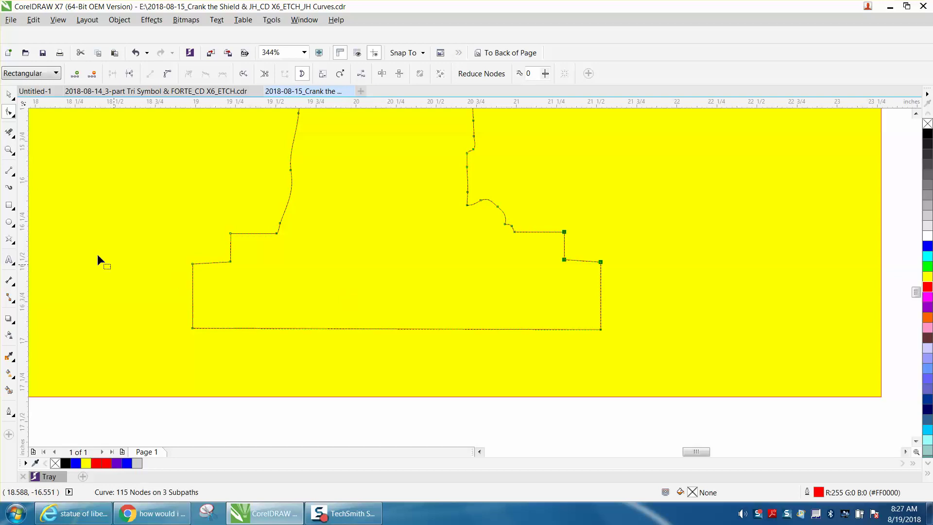
pyautogui.click(10, 151)
# Step: Add a horizontal guideline at the left step's corner and lower the corner node to level it
pyautogui.moveTo(150, 195); pyautogui.dragTo(692, 372)
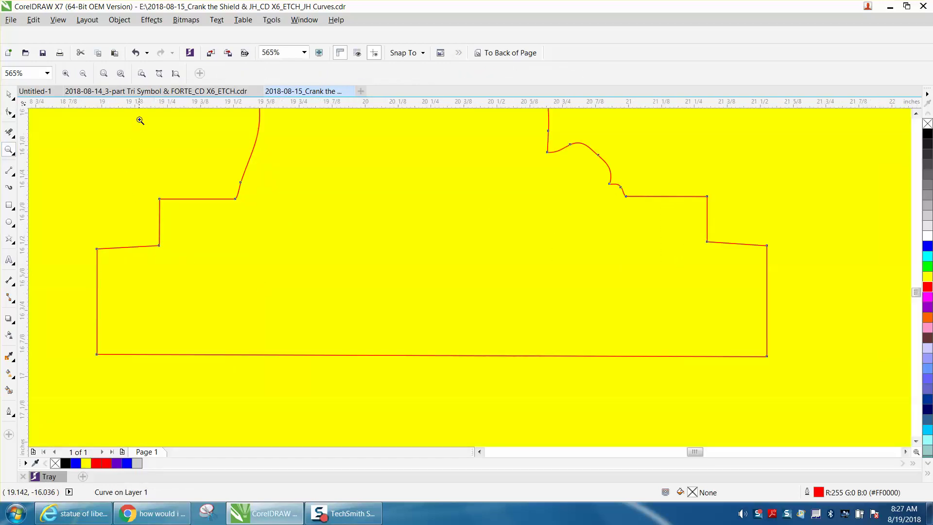
pyautogui.moveTo(146, 104); pyautogui.dragTo(96, 249)
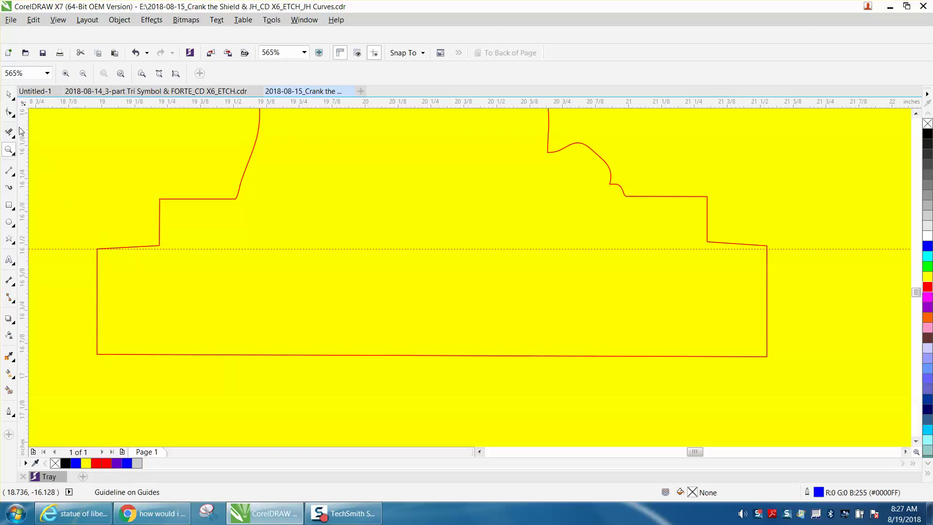
pyautogui.moveTo(102, 215); pyautogui.dragTo(317, 280)
pyautogui.press('F10')
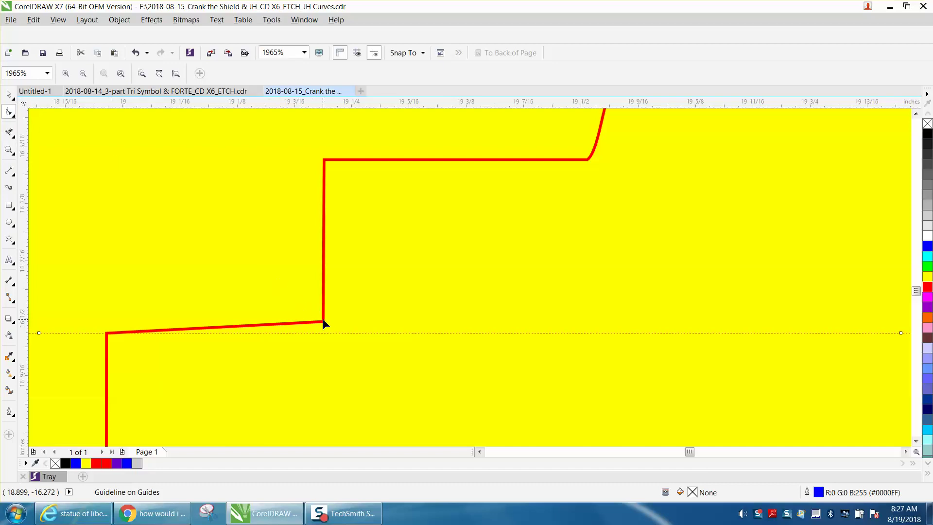
pyautogui.click(324, 320)
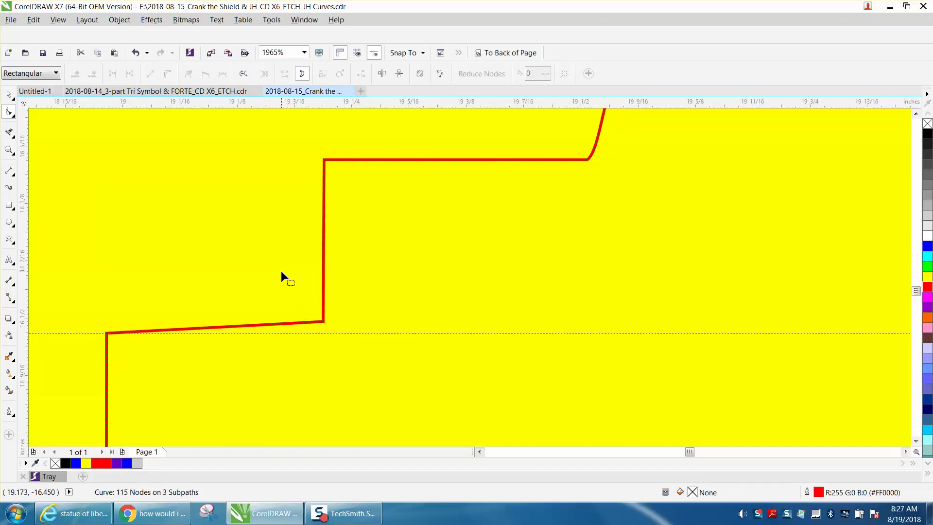
pyautogui.click(328, 322)
pyautogui.moveTo(328, 322); pyautogui.dragTo(328, 323)
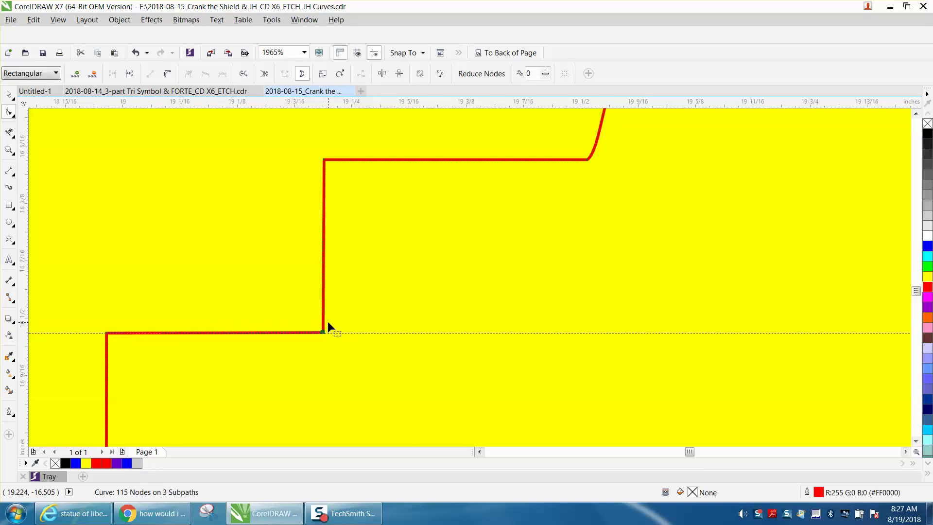
pyautogui.scroll(-5, 314, 302)
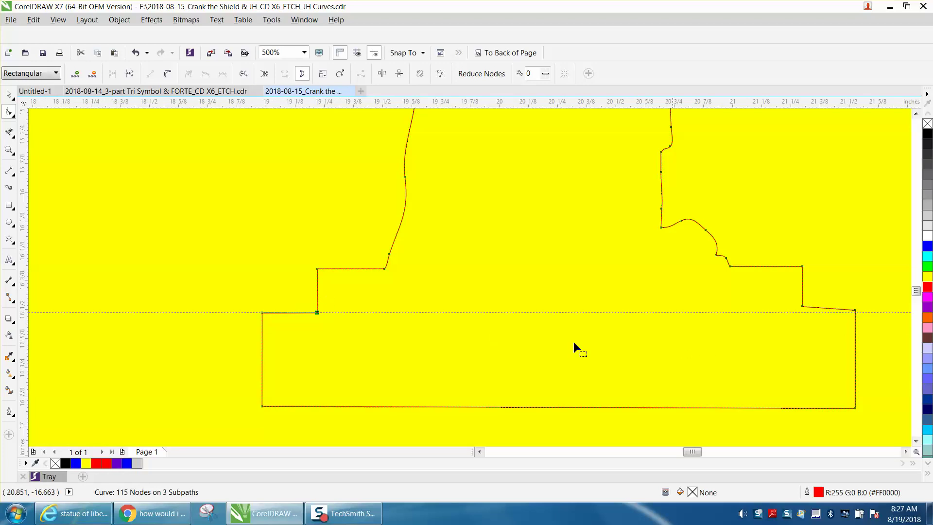
# Step: Move the right step's nodes onto the guideline and align its side nodes vertically
pyautogui.click(14, 155)
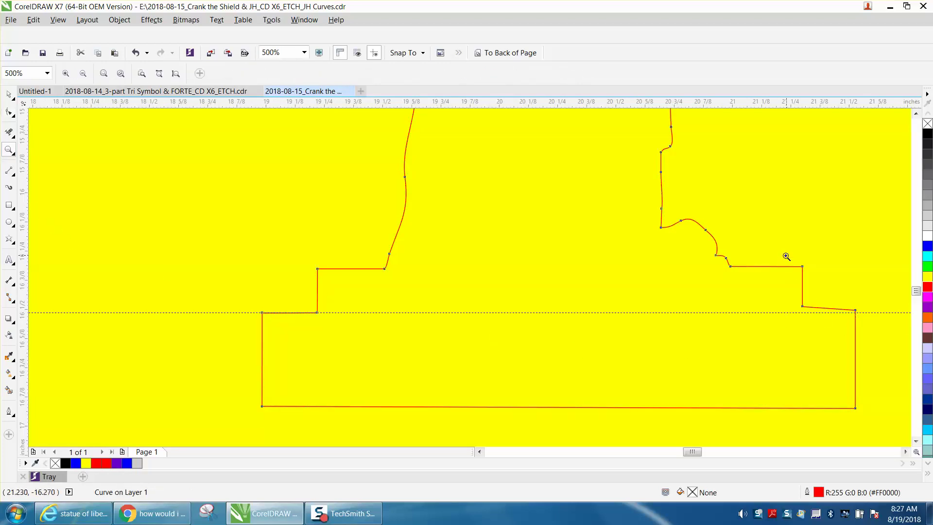
pyautogui.moveTo(785, 256); pyautogui.dragTo(883, 351)
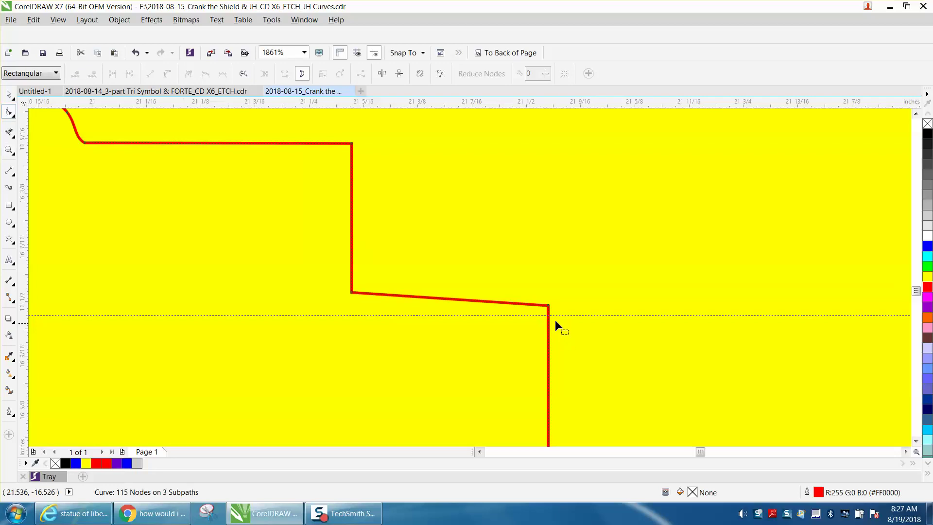
pyautogui.click(549, 306)
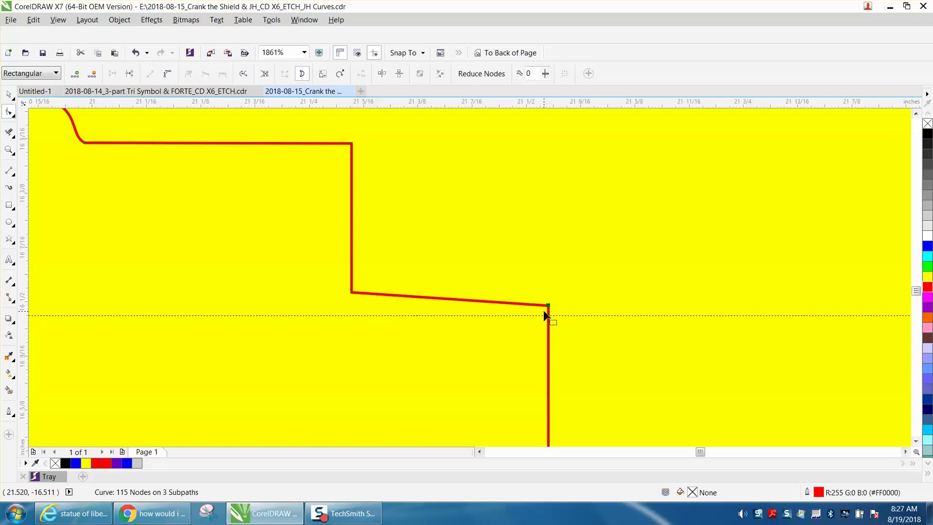
pyautogui.moveTo(544, 312); pyautogui.dragTo(545, 313)
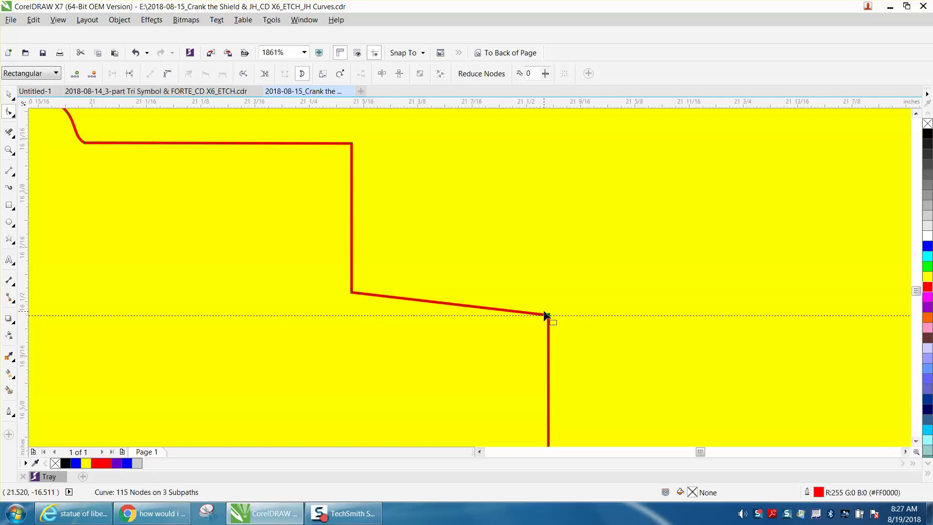
pyautogui.click(353, 293)
pyautogui.press('Down')
pyautogui.press('Down')
pyautogui.press('Down')
pyautogui.press('Down')
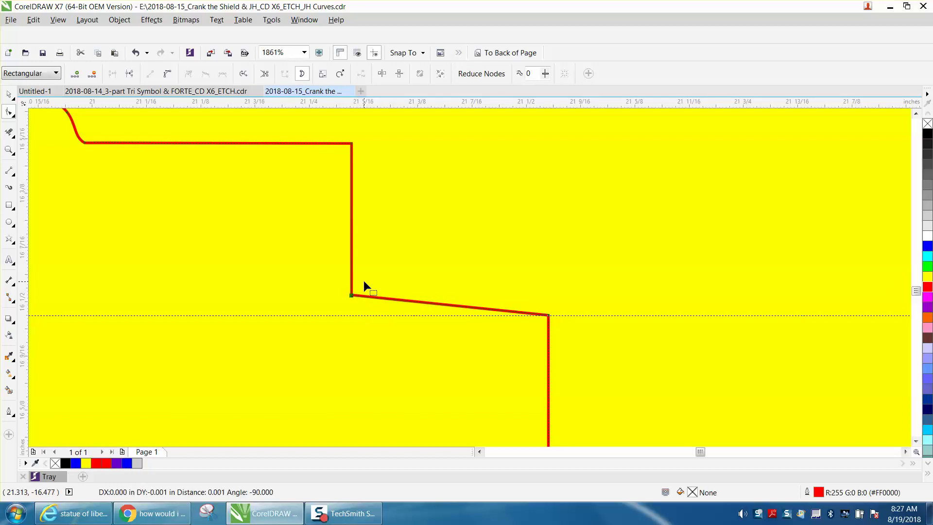
pyautogui.press('Down')
pyautogui.press('Down')
pyautogui.press('Down')
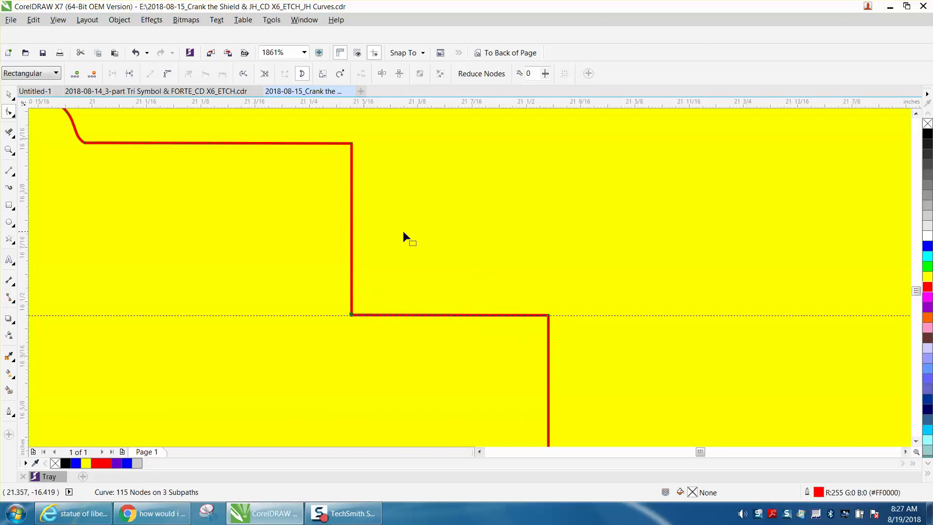
pyautogui.moveTo(352, 144); pyautogui.dragTo(345, 146)
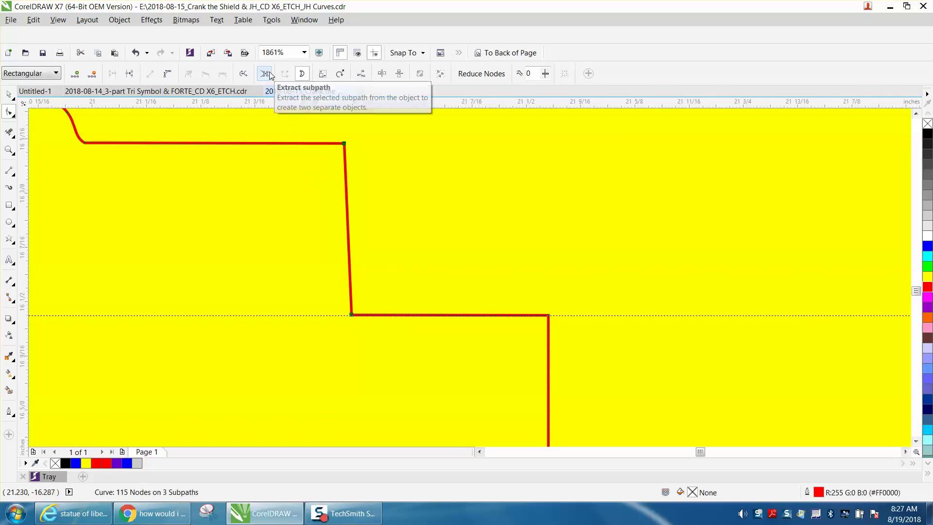
pyautogui.click(362, 74)
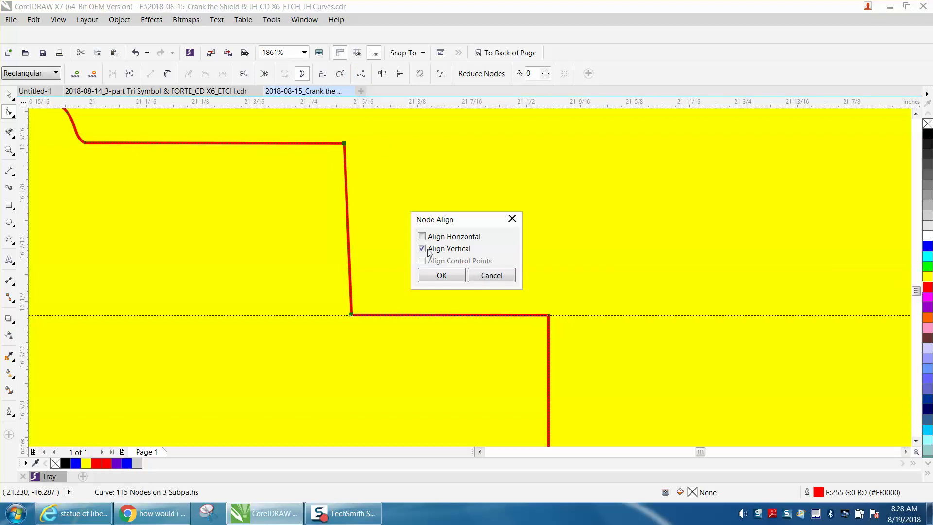
pyautogui.click(441, 276)
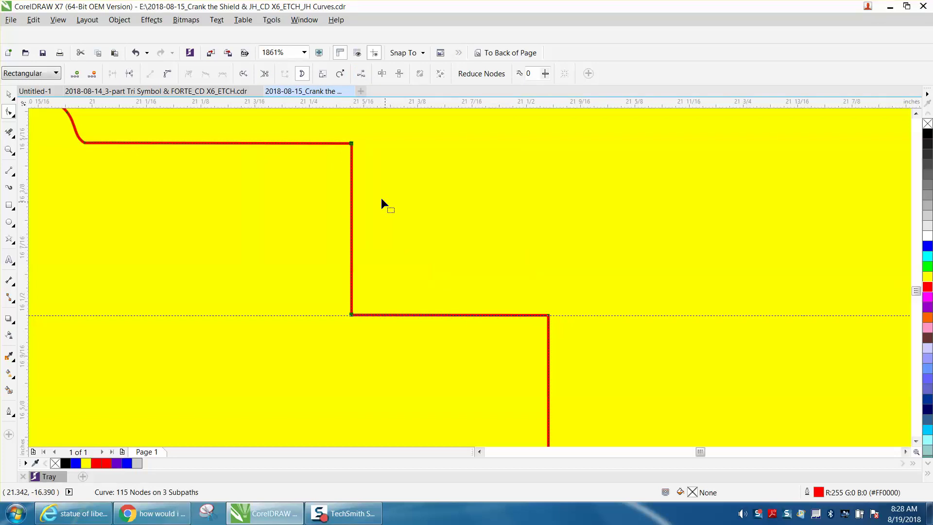
pyautogui.scroll(-5, 407, 220)
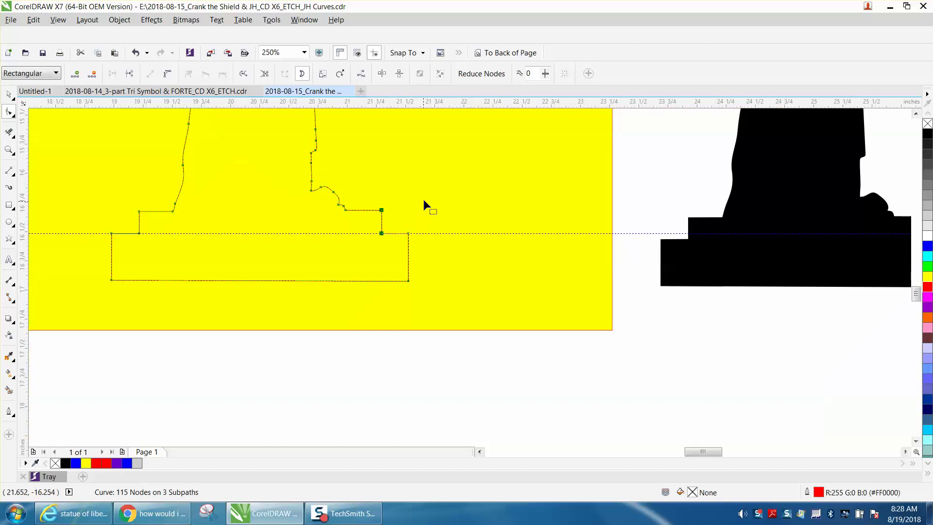
# Step: Draw a wide flat rectangle under the base and delete its overlapping segments to form a bottom step
pyautogui.scroll(-1, 424, 198)
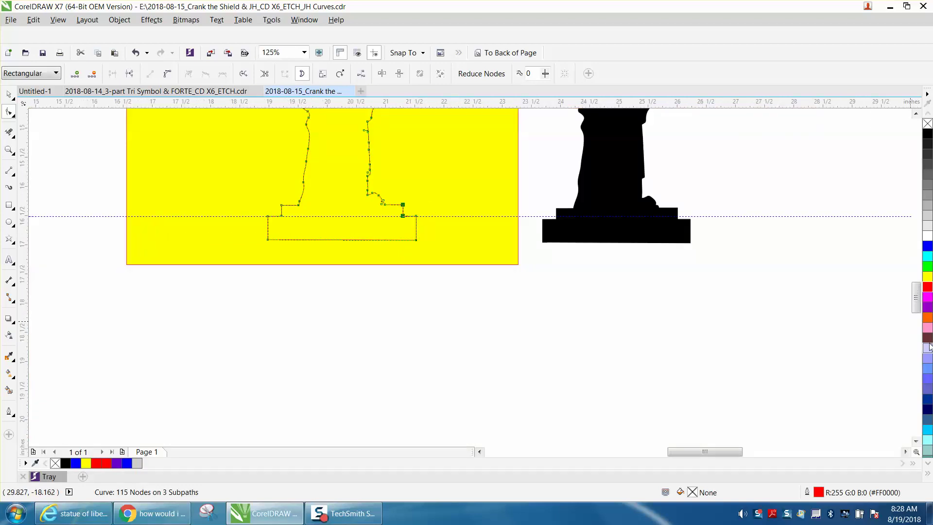
pyautogui.moveTo(914, 306); pyautogui.dragTo(914, 296)
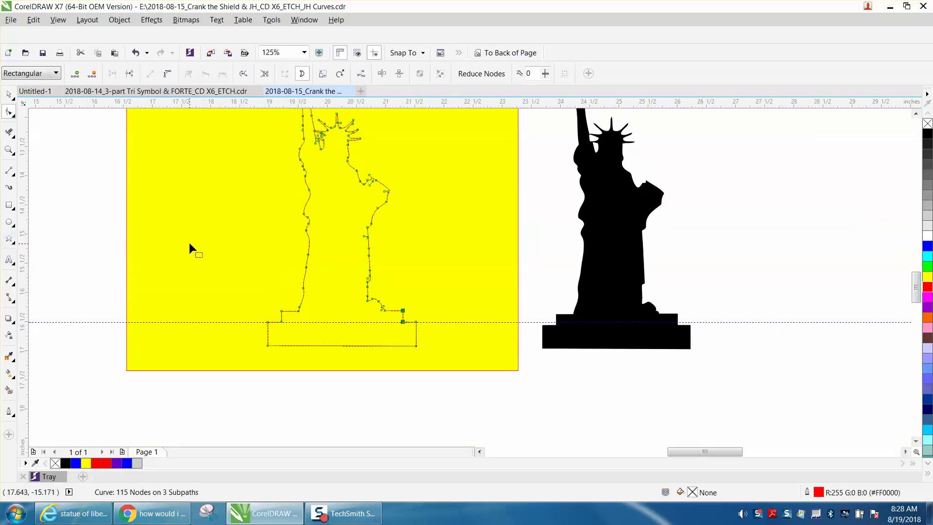
pyautogui.click(8, 205)
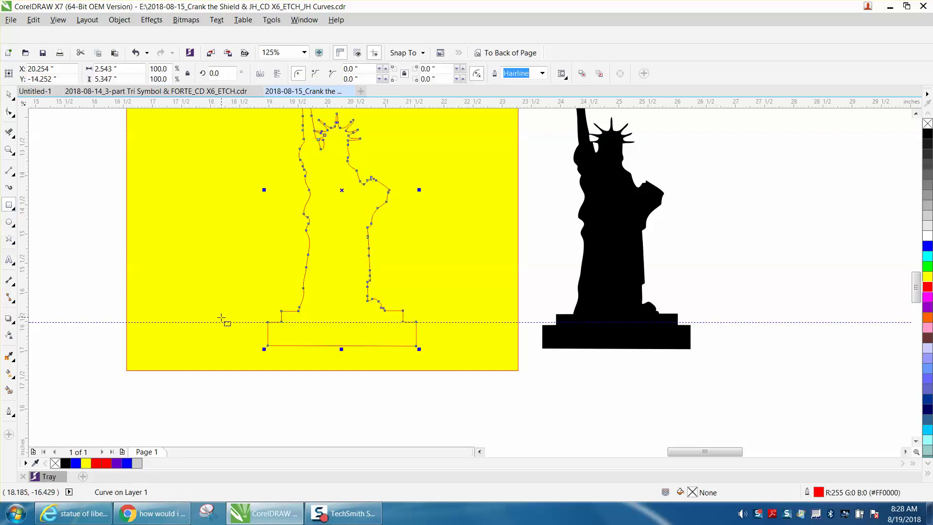
pyautogui.moveTo(251, 338); pyautogui.dragTo(433, 357)
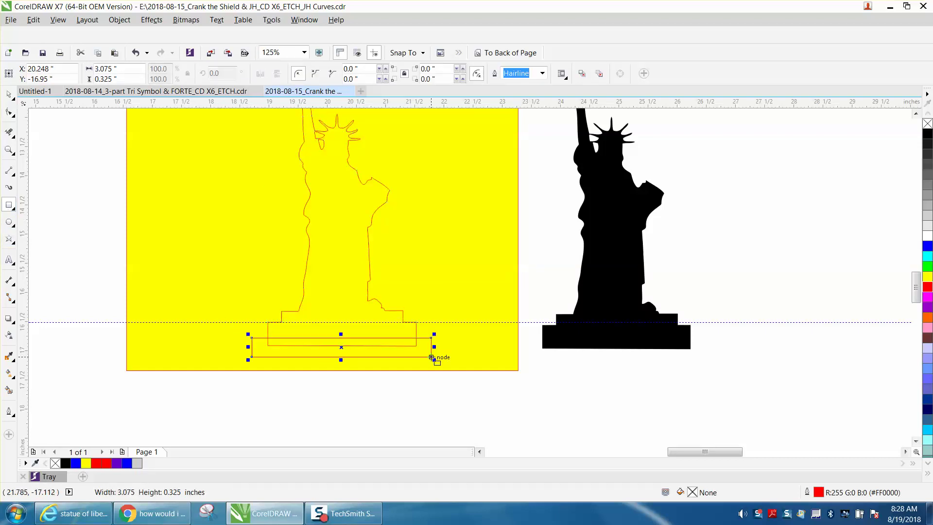
pyautogui.click(11, 139)
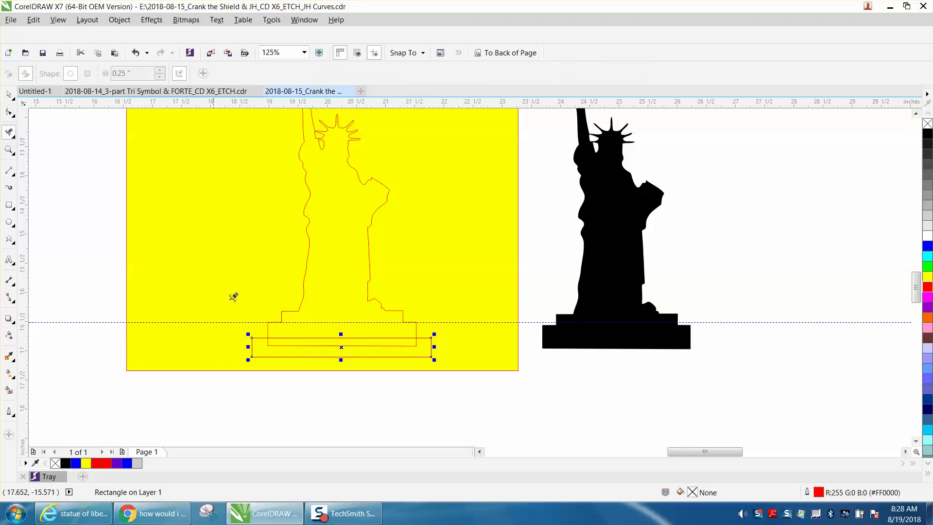
pyautogui.click(299, 338)
pyautogui.click(300, 344)
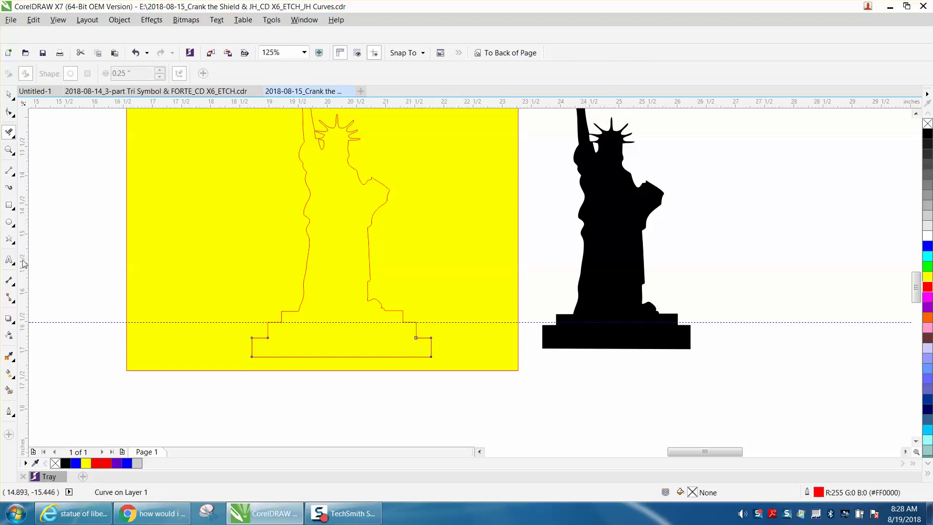
pyautogui.click(8, 391)
# Step: Fill the statue outline solid black and move it to the right, off the yellow panel
pyautogui.click(338, 293)
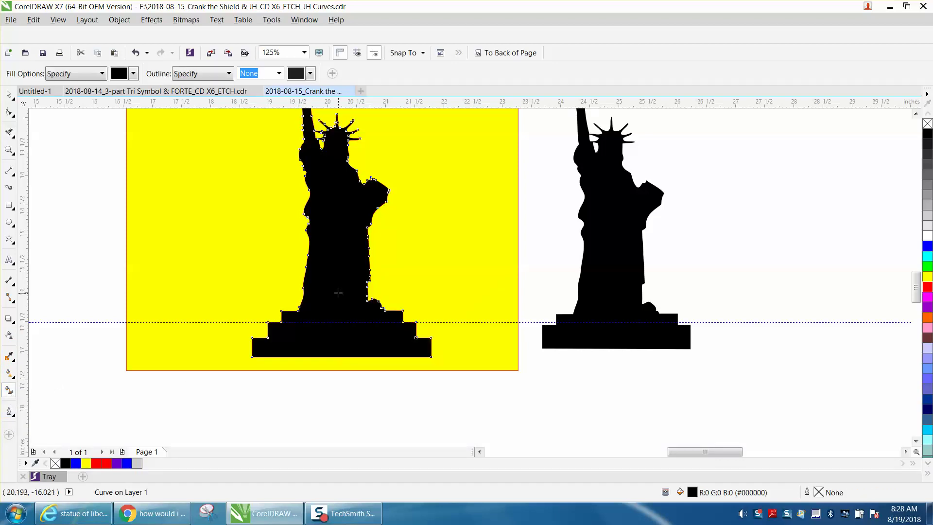
pyautogui.scroll(-2, 339, 294)
pyautogui.press('space')
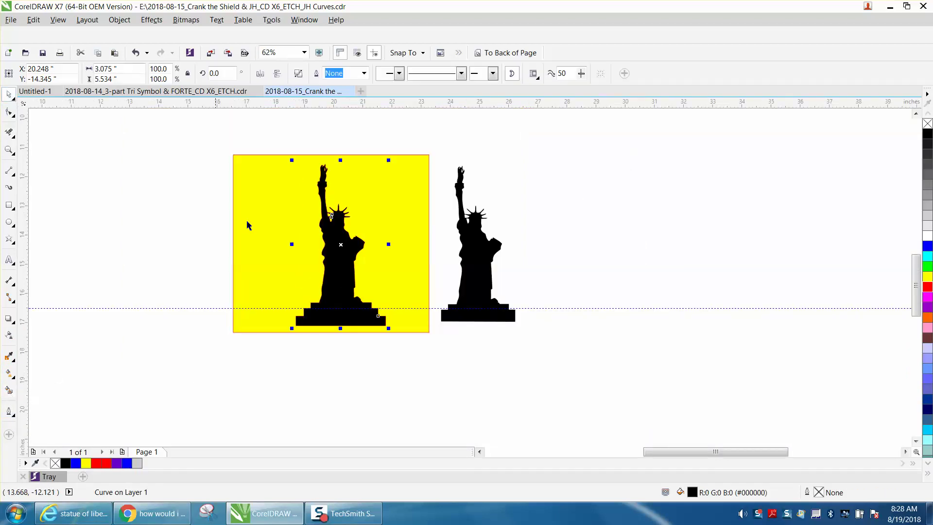
pyautogui.moveTo(345, 247); pyautogui.dragTo(599, 251)
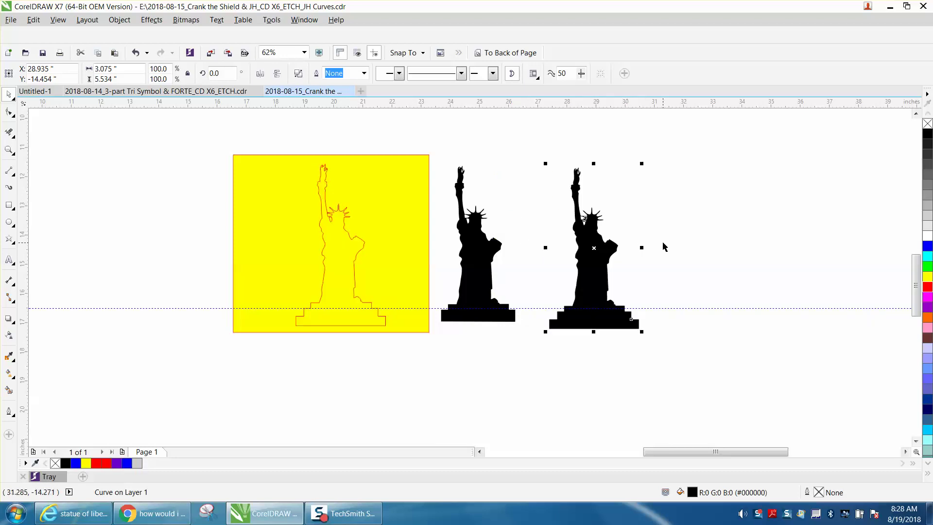
# Step: Deselect it and zoom in on the two black statue silhouettes side by side
pyautogui.click(651, 263)
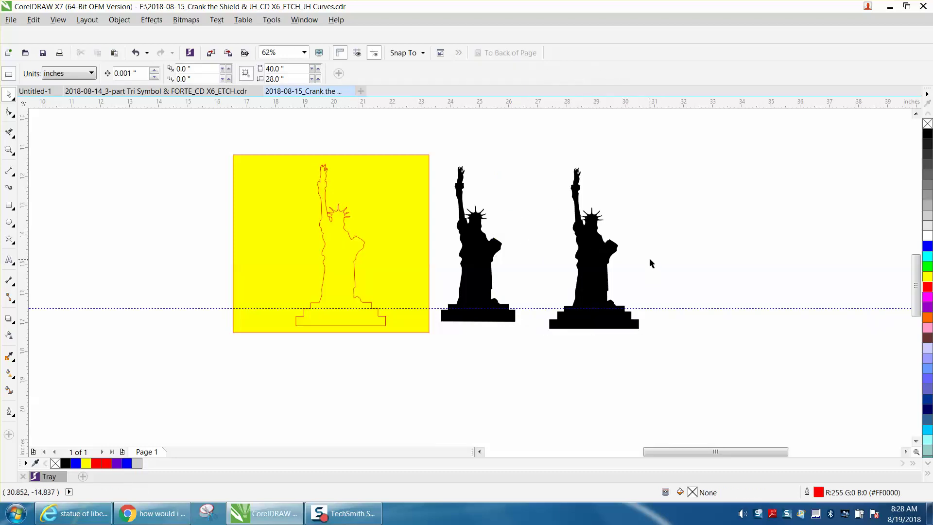
pyautogui.click(9, 149)
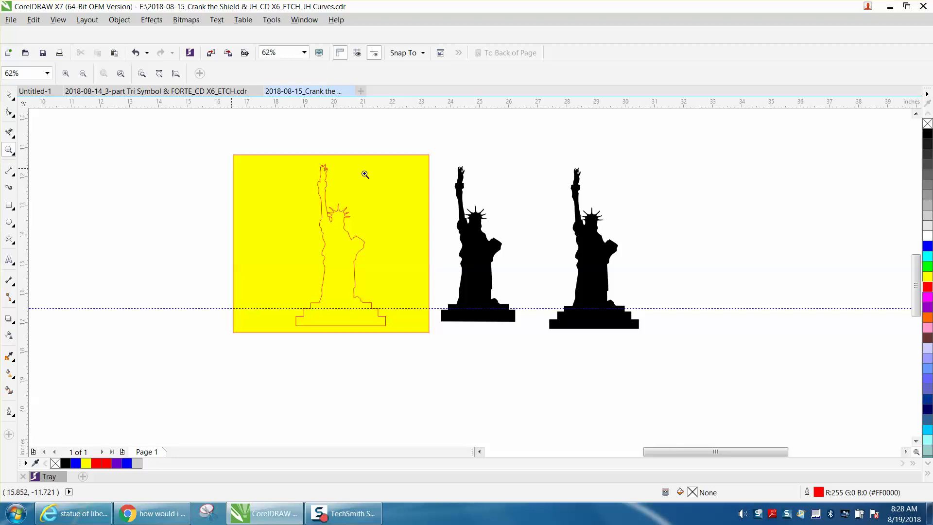
pyautogui.moveTo(521, 157); pyautogui.dragTo(702, 350)
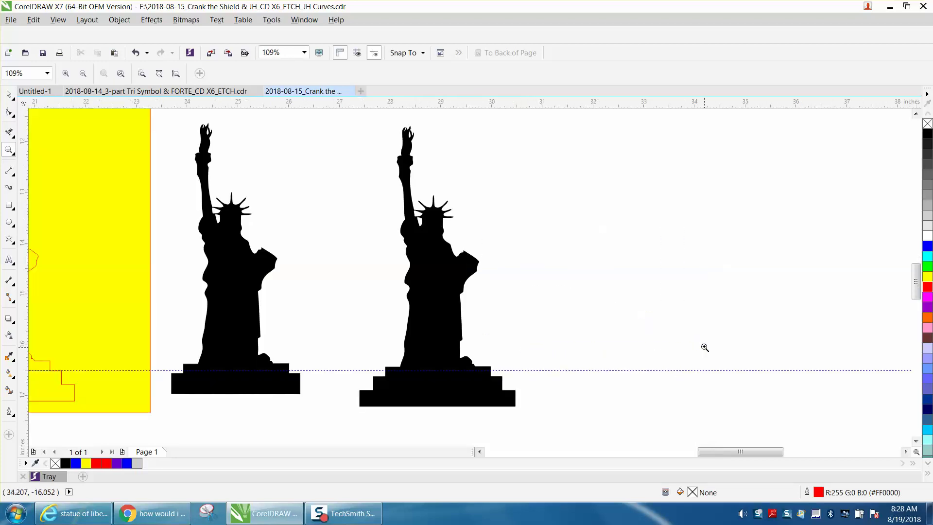